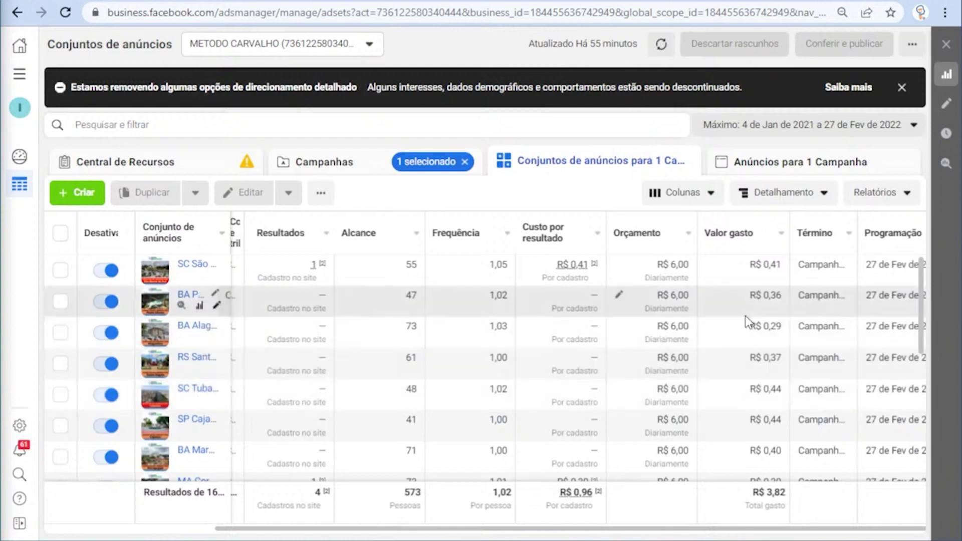
Step: Open the column customization for the ad sets table
{"action": "left_click", "coordinate": [694, 200]}
{"action": "scroll", "coordinate": [651, 401], "scroll_direction": "down", "scroll_amount": 3}
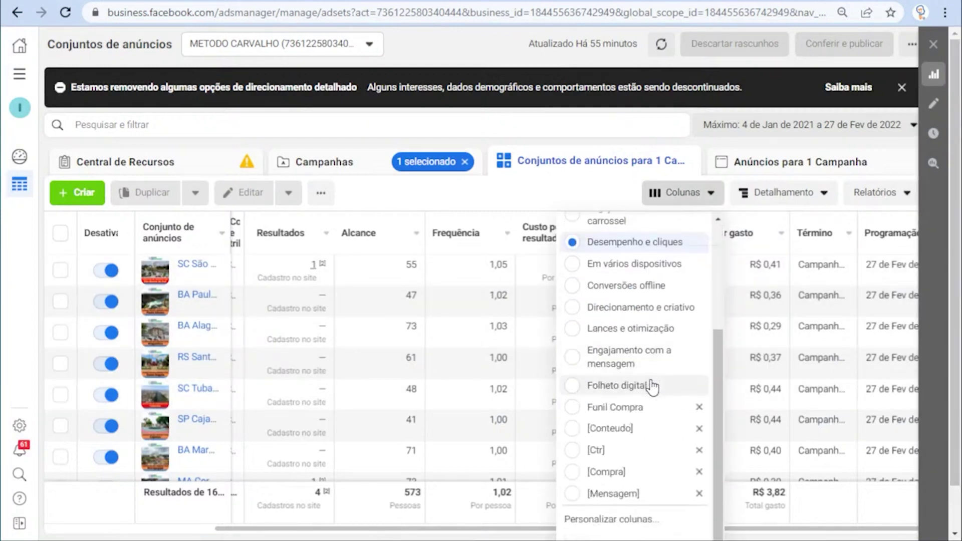
{"action": "scroll", "coordinate": [651, 386], "scroll_direction": "down", "scroll_amount": 1}
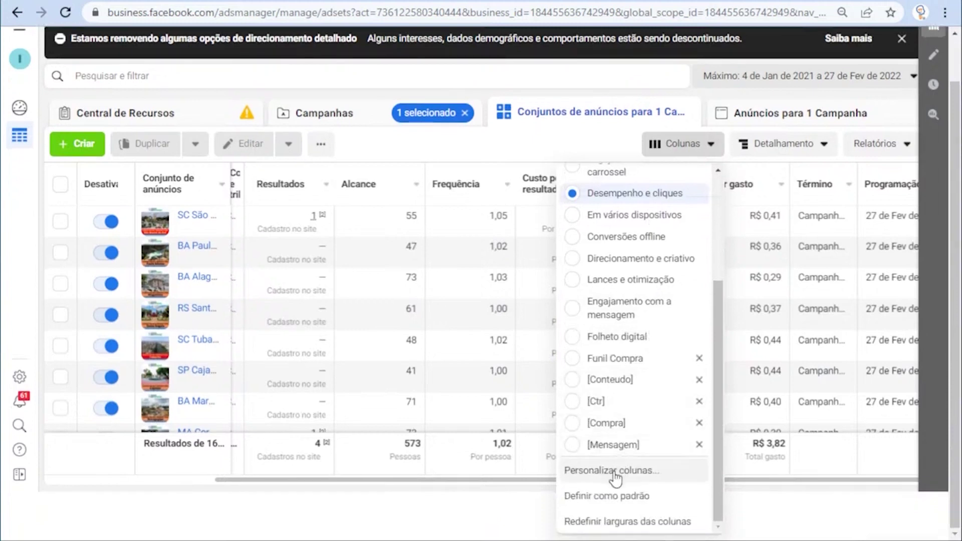
{"action": "left_click", "coordinate": [612, 471]}
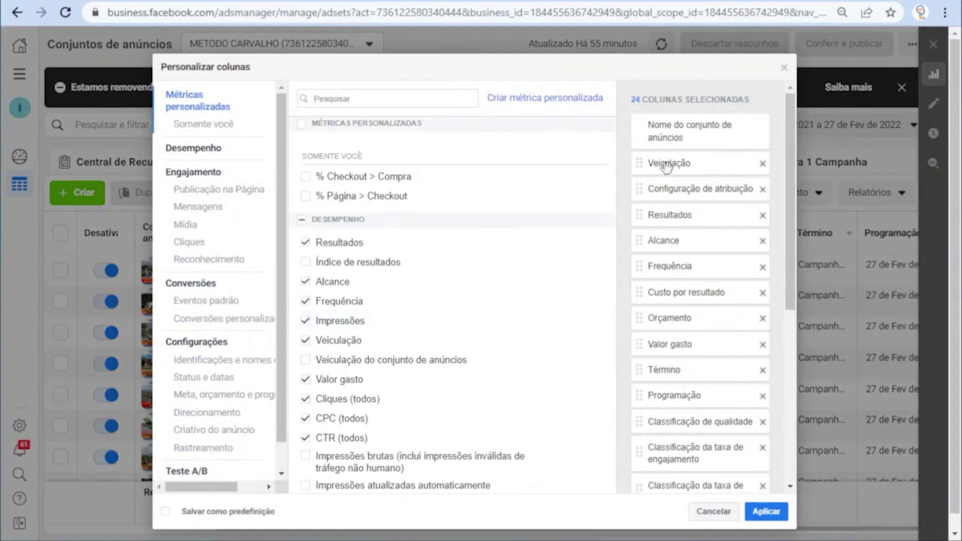
Step: Remove all selected columns from Configuração de atribuição through Compras no Facebook, keeping only Nome do conjunto de anúncios and Veiculação
{"action": "left_click", "coordinate": [763, 190]}
{"action": "left_click", "coordinate": [763, 190]}
{"action": "left_click", "coordinate": [763, 190]}
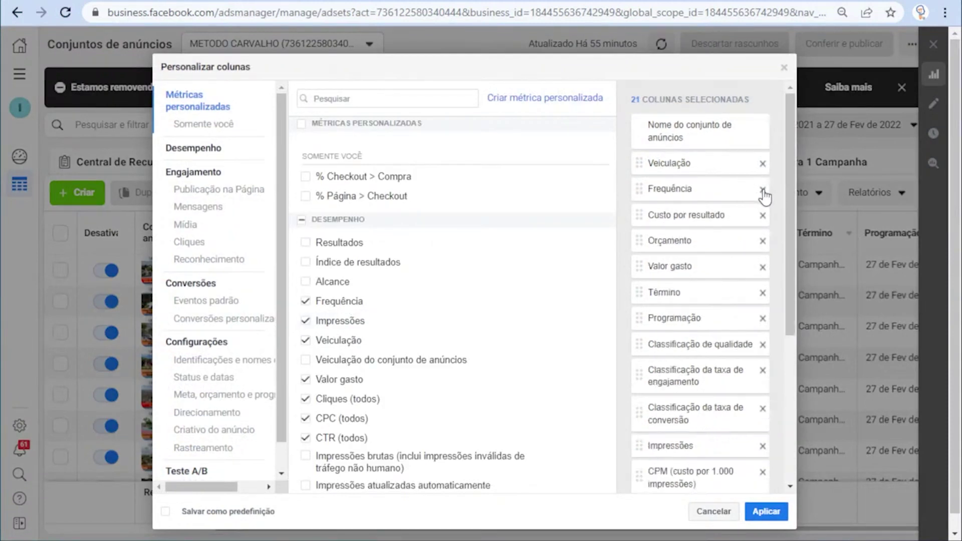
{"action": "left_click", "coordinate": [763, 189]}
{"action": "left_click", "coordinate": [763, 189]}
{"action": "left_click", "coordinate": [763, 190]}
{"action": "left_click", "coordinate": [763, 189]}
{"action": "left_click", "coordinate": [763, 189]}
{"action": "left_click", "coordinate": [763, 189]}
{"action": "left_click", "coordinate": [763, 189]}
{"action": "left_click", "coordinate": [763, 189]}
{"action": "left_click", "coordinate": [763, 189]}
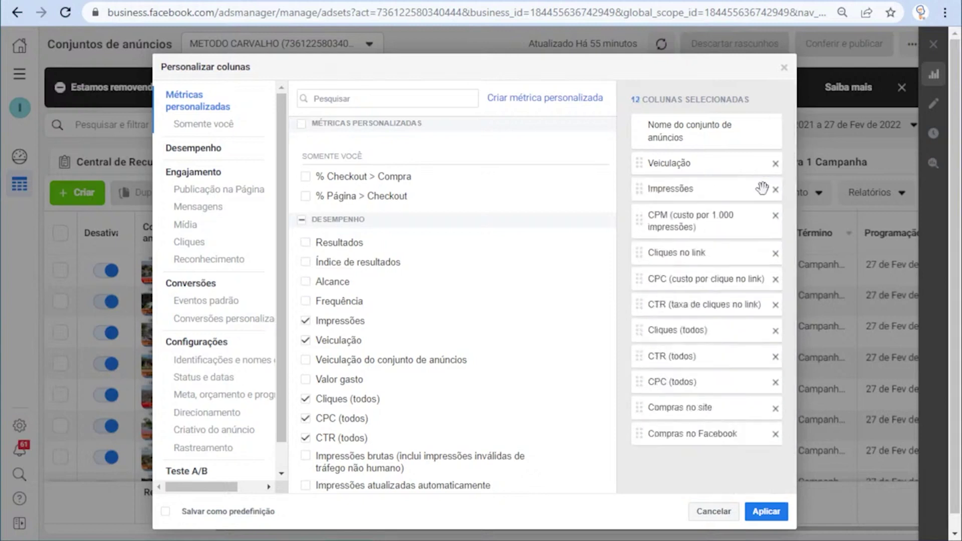
{"action": "left_click", "coordinate": [776, 190]}
{"action": "left_click", "coordinate": [776, 189]}
{"action": "left_click", "coordinate": [776, 190]}
{"action": "left_click", "coordinate": [776, 190]}
{"action": "left_click", "coordinate": [776, 189]}
{"action": "left_click", "coordinate": [776, 190]}
{"action": "left_click", "coordinate": [776, 189]}
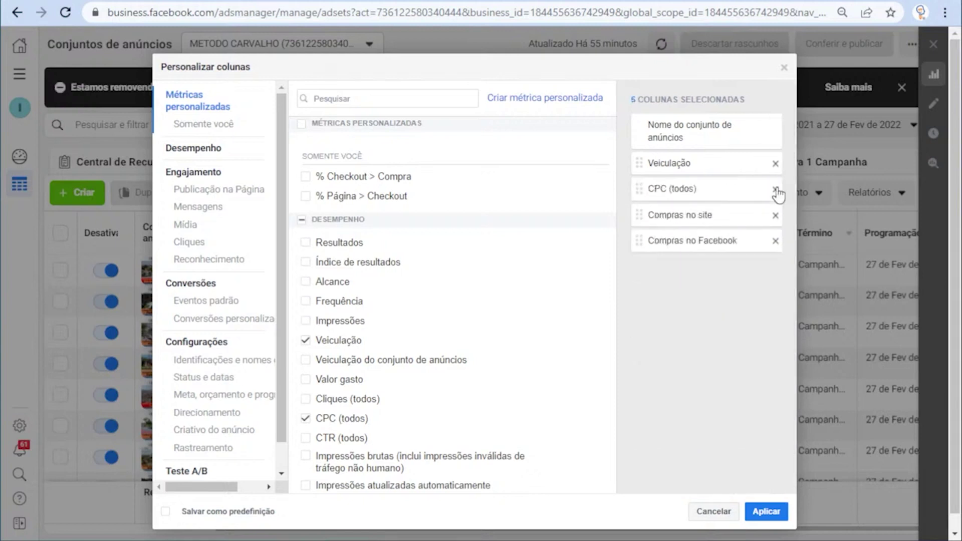
{"action": "double_click", "coordinate": [776, 190]}
{"action": "left_click", "coordinate": [776, 190]}
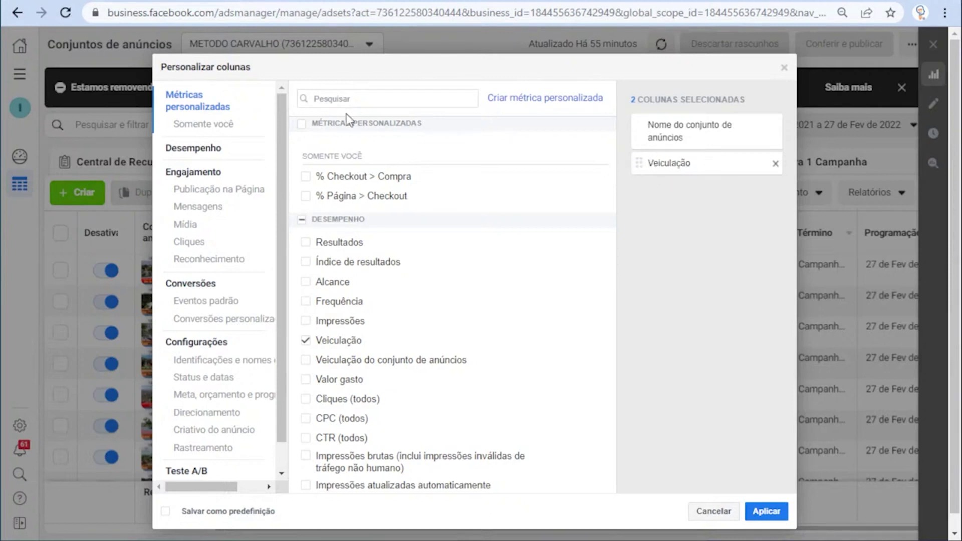
Step: Add the Valor gasto and CPC (custo por clique no link) columns to the selection
{"action": "left_click", "coordinate": [348, 101]}
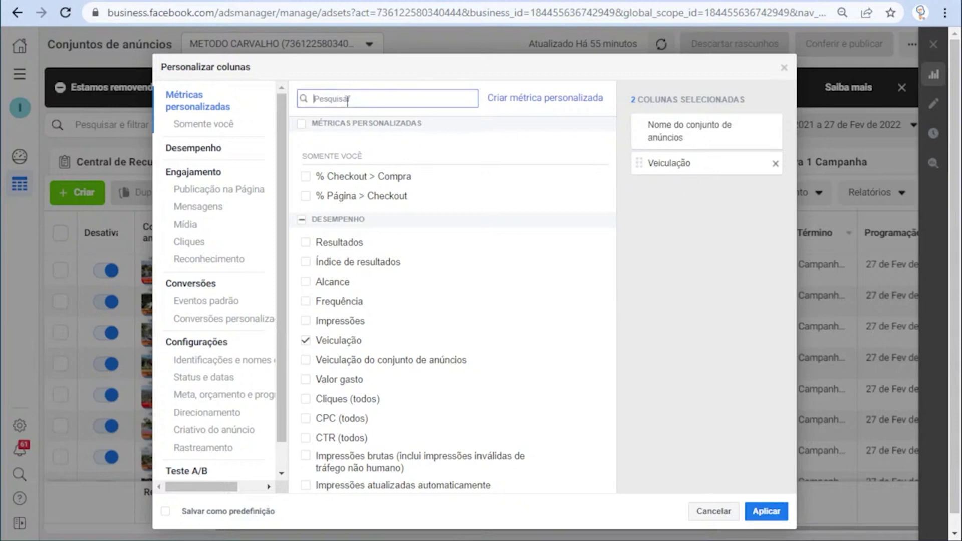
{"action": "type", "text": "valo"}
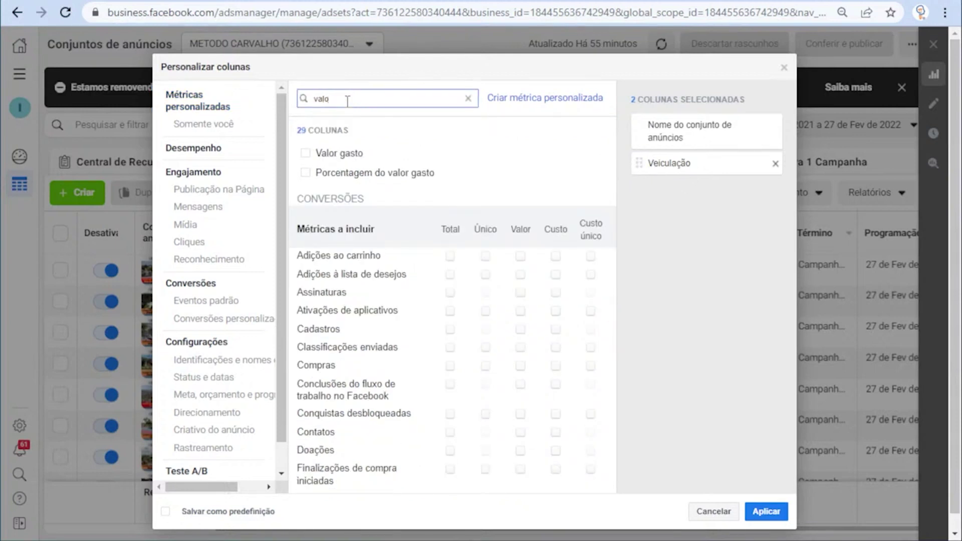
{"action": "left_click", "coordinate": [333, 153]}
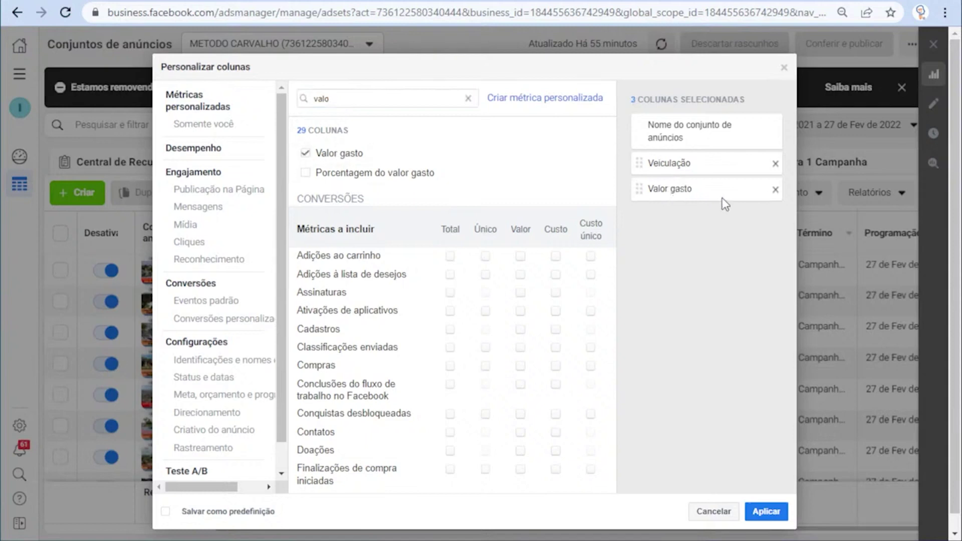
{"action": "left_click_drag", "start_coordinate": [339, 99], "coordinate": [284, 103]}
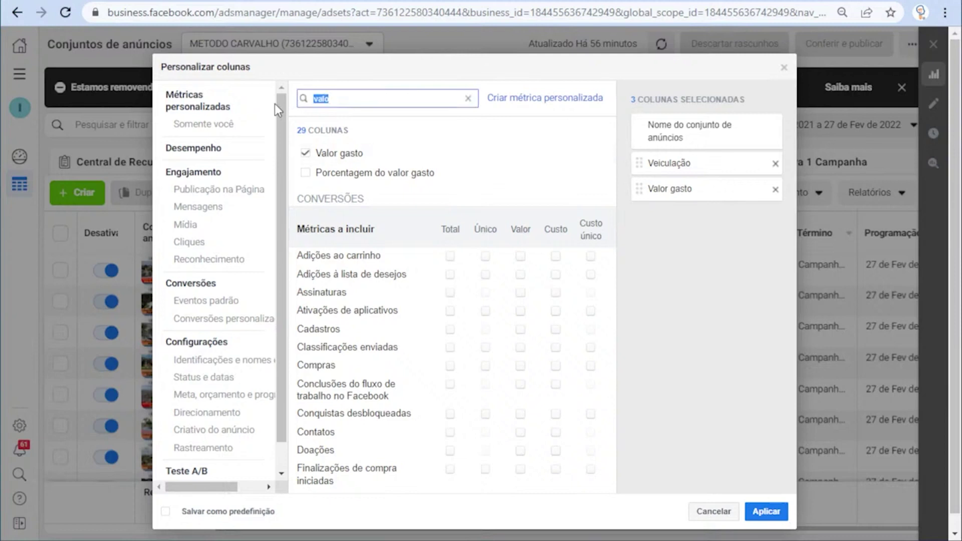
{"action": "type", "text": "cpc"}
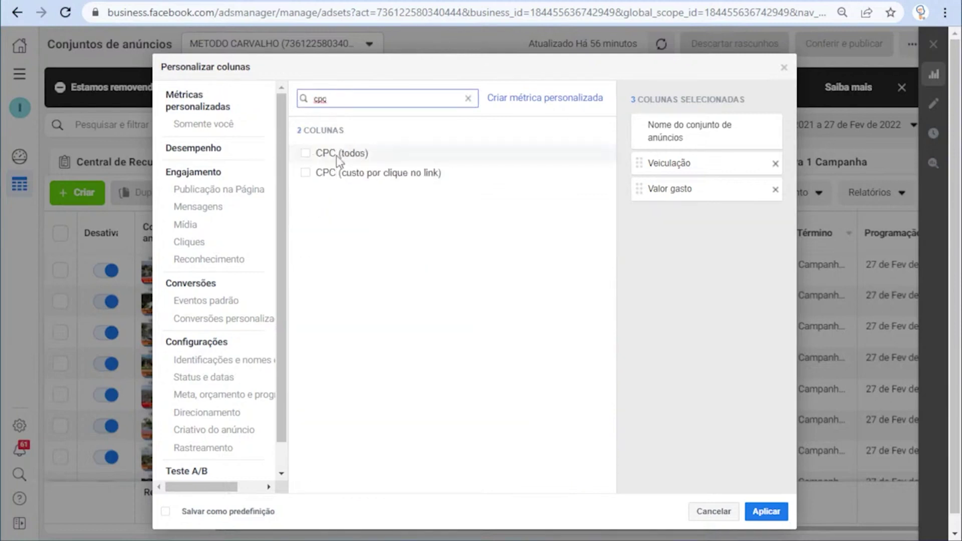
{"action": "mouse_move", "coordinate": [344, 180]}
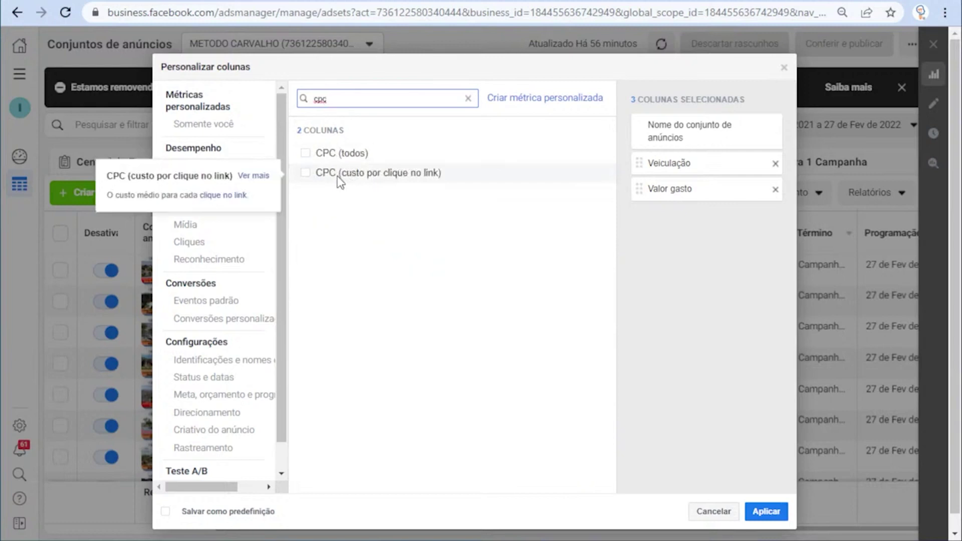
{"action": "left_click", "coordinate": [340, 175]}
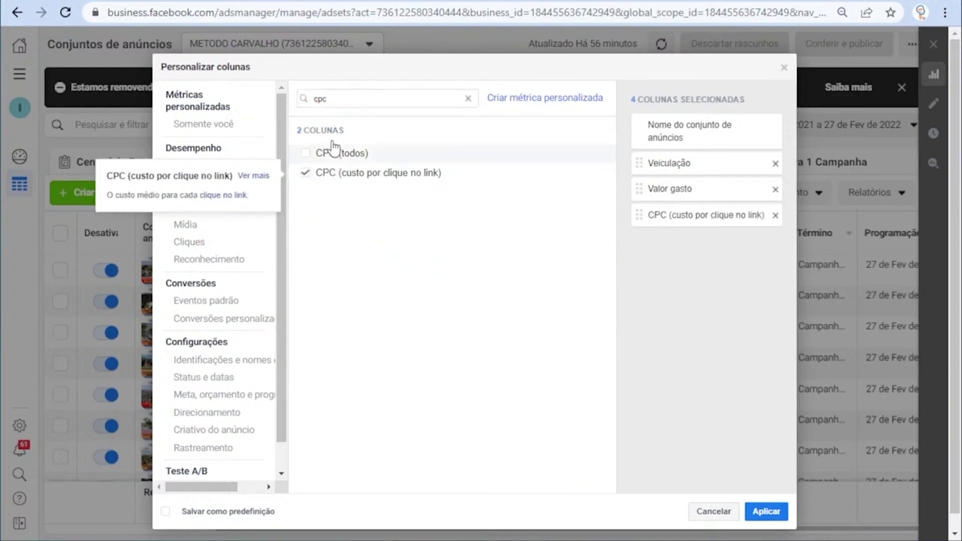
Step: Add the Cliques no link column and place it between Valor gasto and CPC (custo por clique no link)
{"action": "left_click_drag", "start_coordinate": [332, 98], "coordinate": [301, 106]}
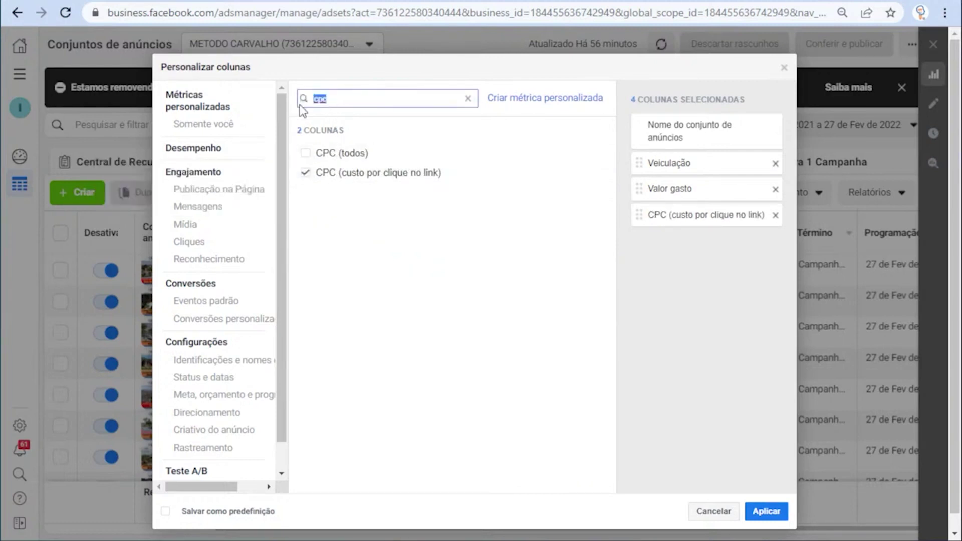
{"action": "type", "text": "clique"}
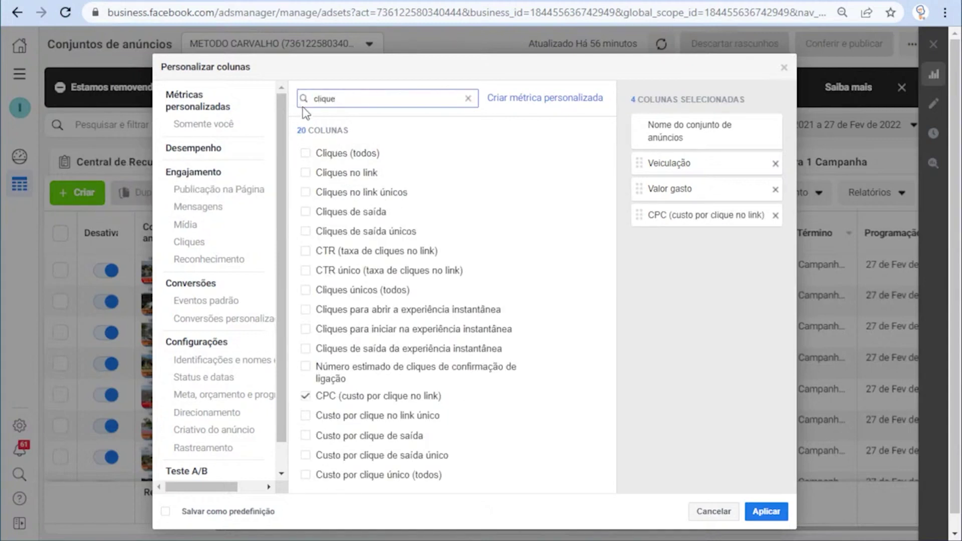
{"action": "left_click", "coordinate": [323, 174]}
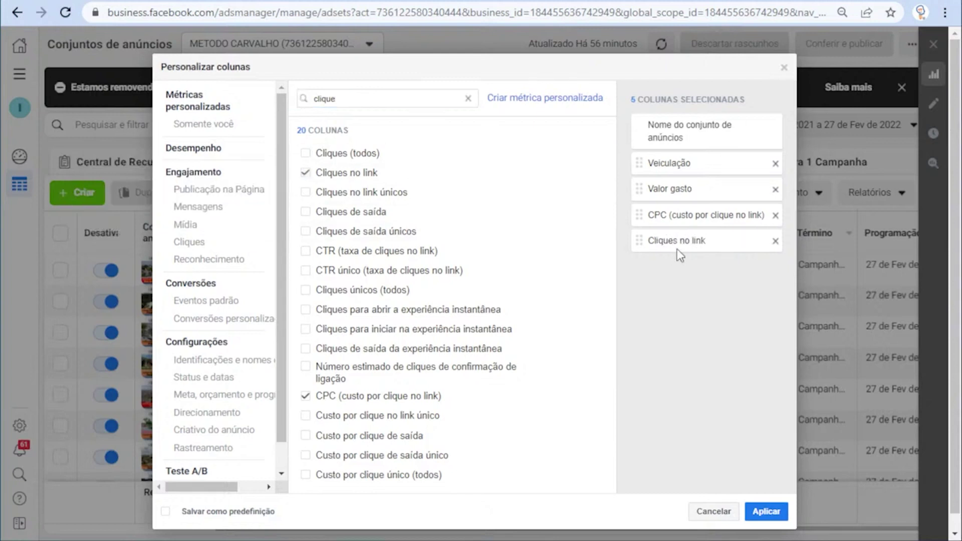
{"action": "left_click_drag", "start_coordinate": [634, 240], "coordinate": [636, 213]}
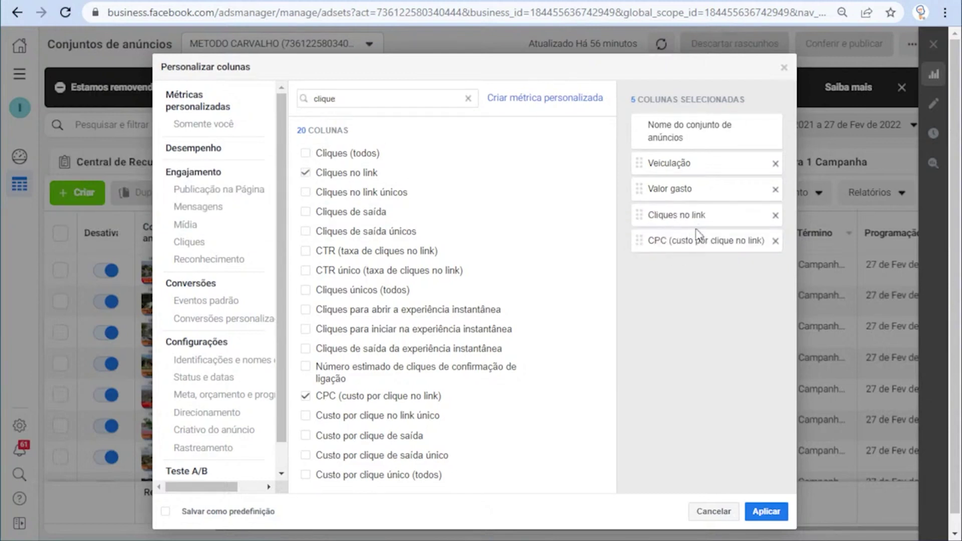
Step: Add the total and cost columns for Cadastros, excluding its site, offline and Facebook breakdowns
{"action": "double_click", "coordinate": [364, 95]}
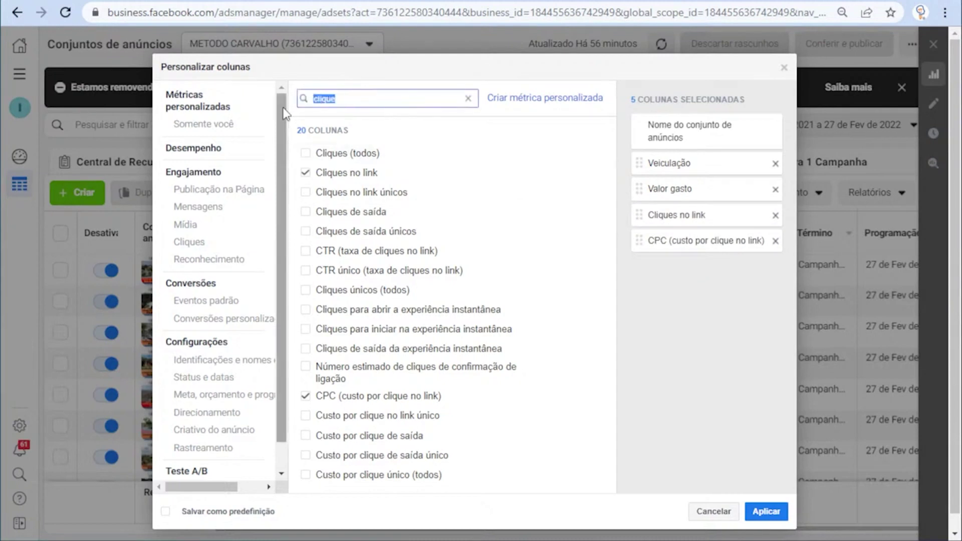
{"action": "type", "text": "cadas"}
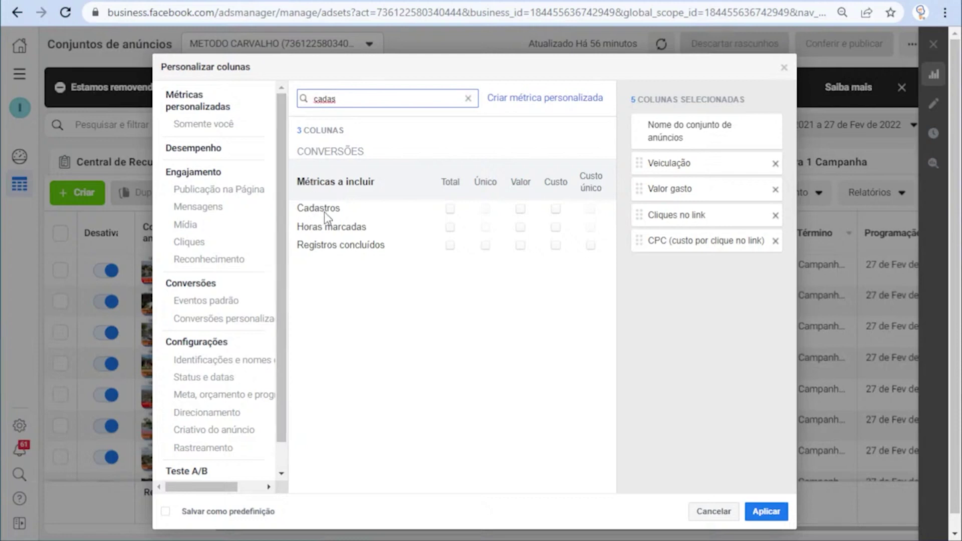
{"action": "left_click", "coordinate": [450, 210]}
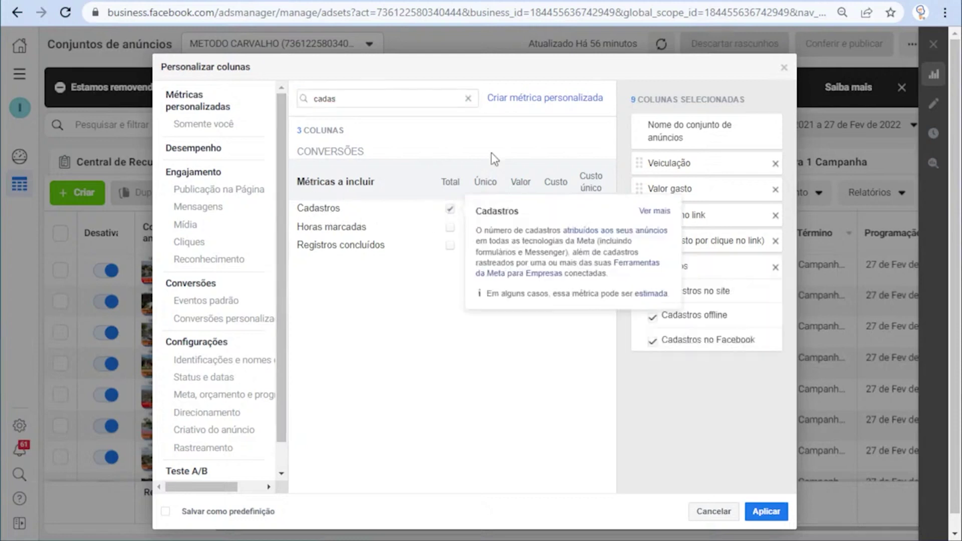
{"action": "left_click", "coordinate": [555, 209]}
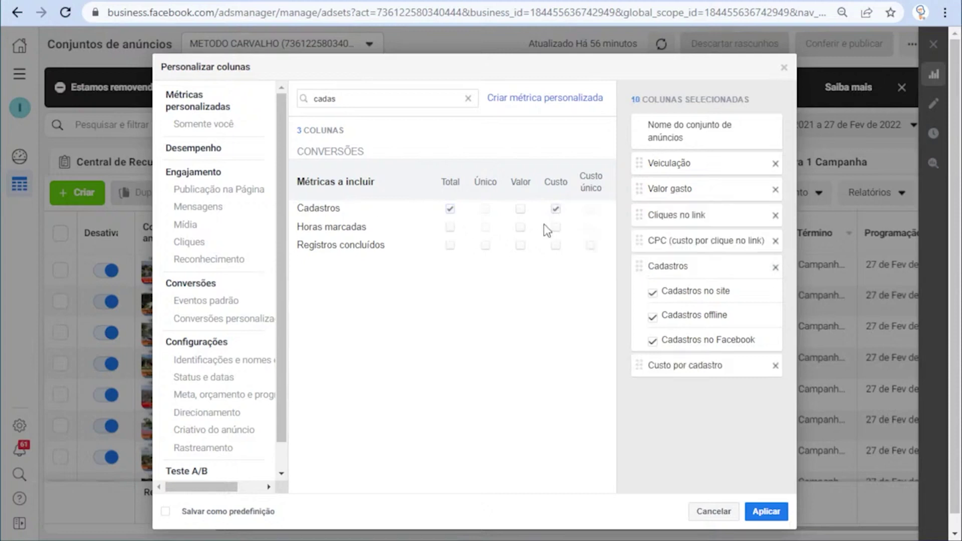
{"action": "left_click", "coordinate": [653, 293]}
{"action": "left_click", "coordinate": [652, 317]}
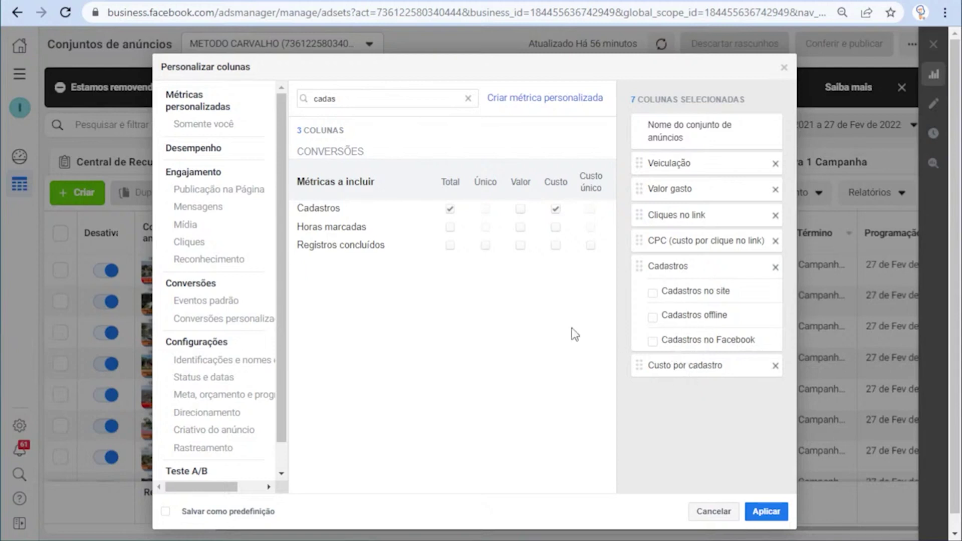
Step: Add the total and cost columns for Compras, excluding its mobile app, site, offline and Facebook breakdowns
{"action": "left_click_drag", "start_coordinate": [363, 98], "coordinate": [303, 100]}
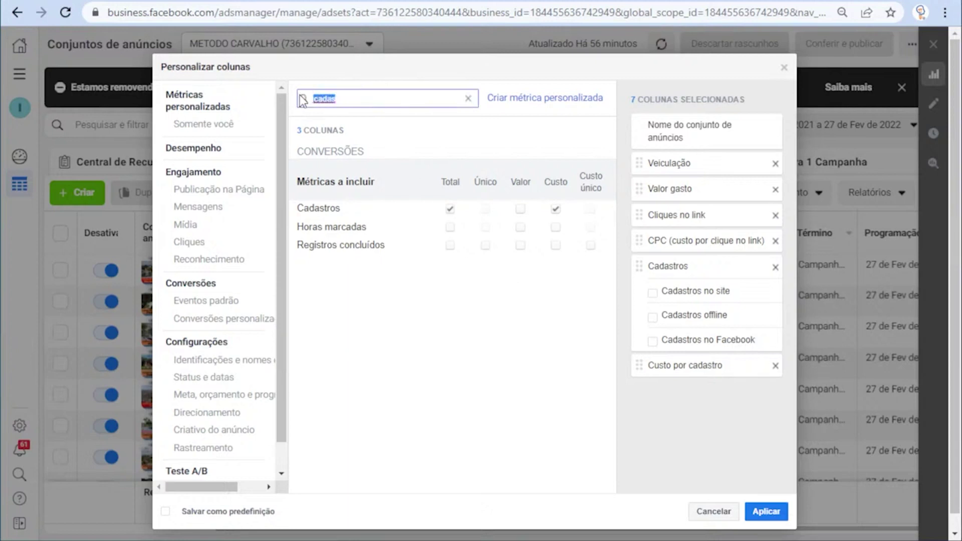
{"action": "type", "text": "comp"}
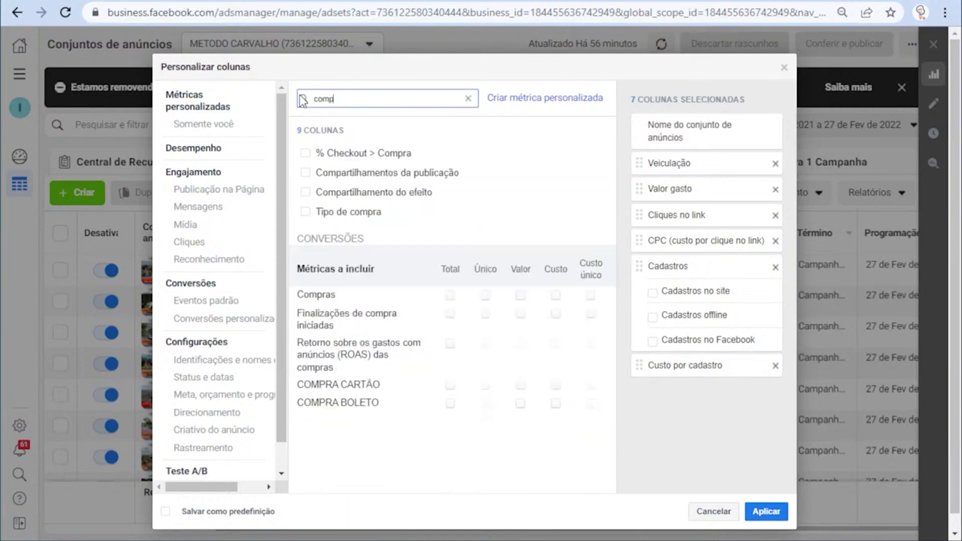
{"action": "left_click", "coordinate": [450, 296]}
{"action": "left_click", "coordinate": [556, 295]}
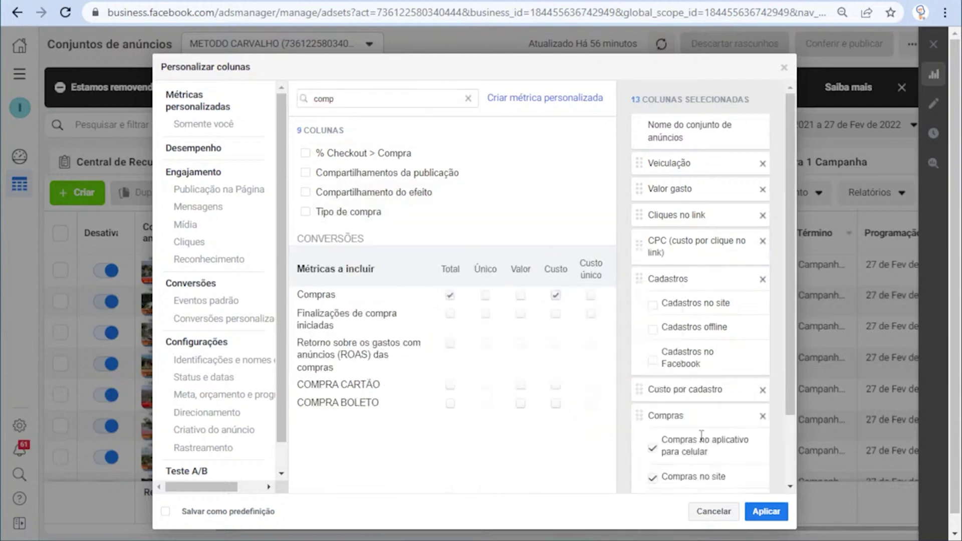
{"action": "scroll", "coordinate": [707, 441], "scroll_direction": "down", "scroll_amount": 2}
{"action": "left_click", "coordinate": [652, 444]}
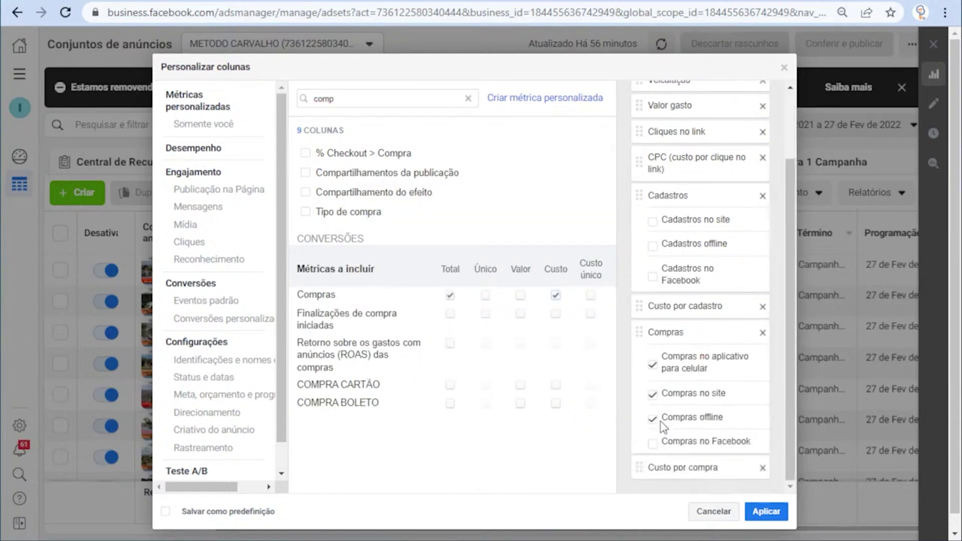
{"action": "left_click", "coordinate": [652, 419]}
{"action": "left_click", "coordinate": [653, 395]}
{"action": "left_click", "coordinate": [653, 365]}
Step: Save the column selection as a preset named "Carvalho WhatsApp" and apply it to the table
{"action": "scroll", "coordinate": [371, 452], "scroll_direction": "down", "scroll_amount": 1}
{"action": "left_click", "coordinate": [165, 497]}
{"action": "left_click", "coordinate": [322, 499]}
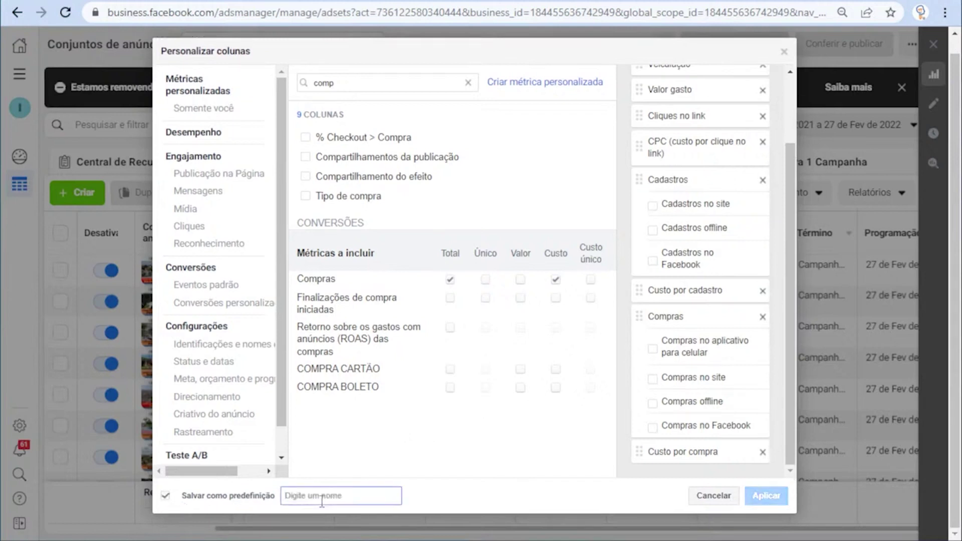
{"action": "type", "text": "Carvalho WhatsApp"}
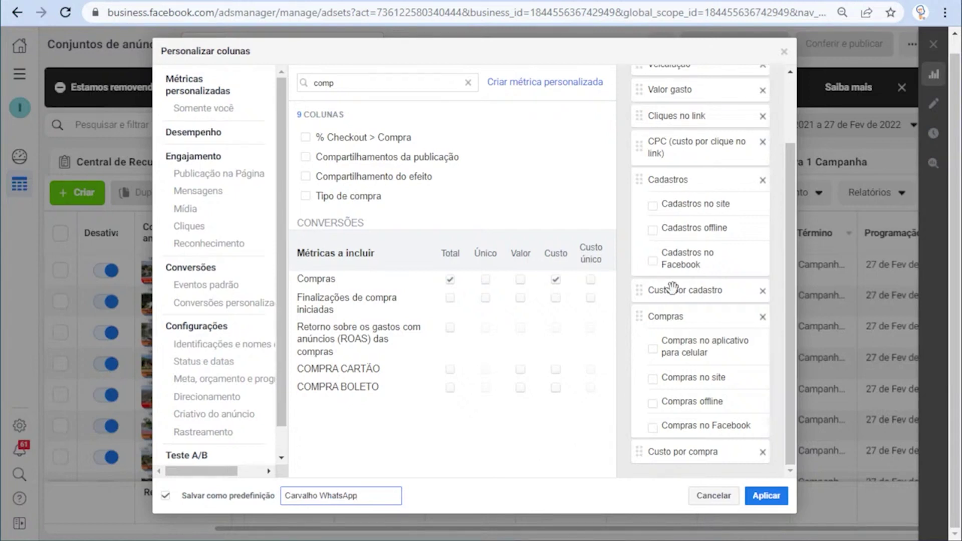
{"action": "left_click", "coordinate": [766, 503]}
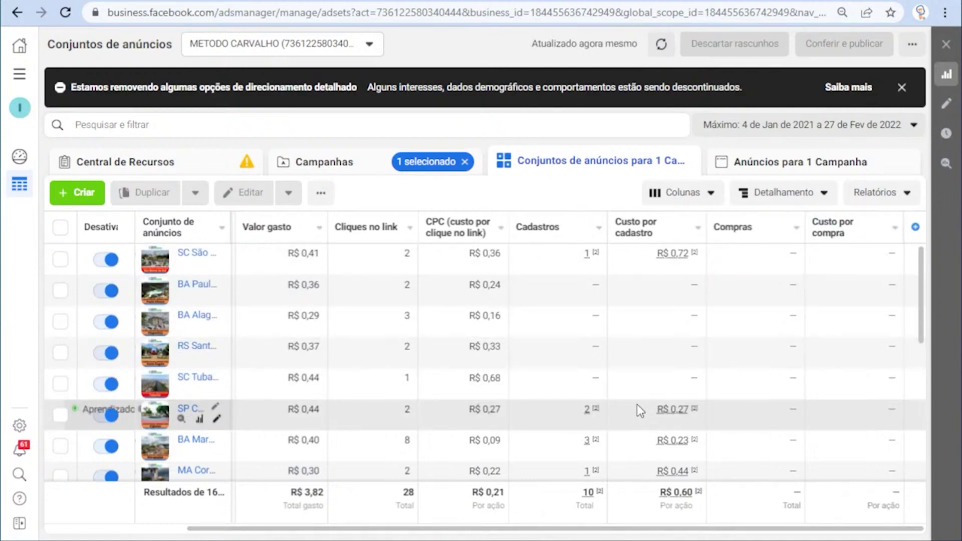
Step: Select the SC Caça… and BA Ibira… ad sets in the table
{"action": "scroll", "coordinate": [638, 406], "scroll_direction": "down", "scroll_amount": 3}
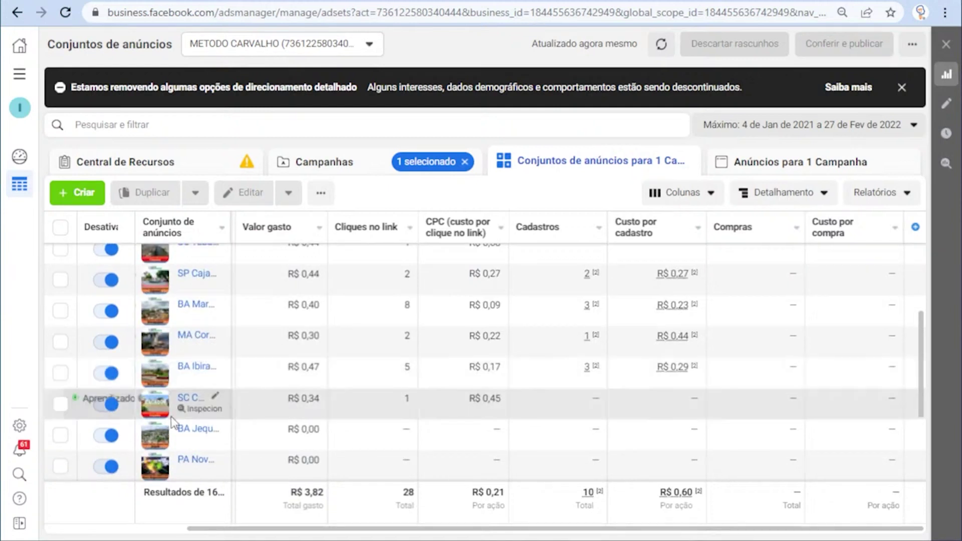
{"action": "left_click", "coordinate": [59, 405]}
{"action": "left_click", "coordinate": [60, 373]}
Step: Examine the delivery status of the ad sets in the Veiculação column
{"action": "scroll", "coordinate": [232, 447], "scroll_direction": "down", "scroll_amount": 3}
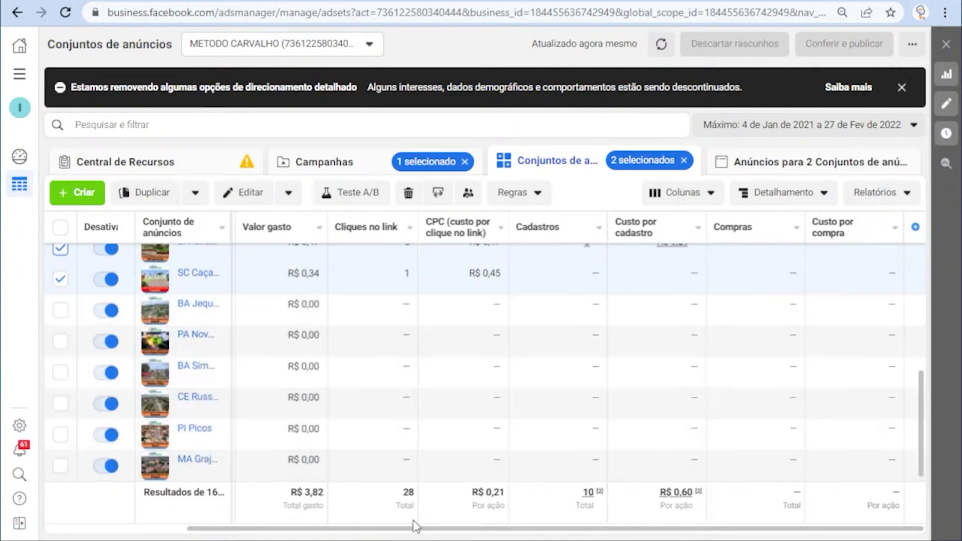
{"action": "left_click_drag", "start_coordinate": [499, 530], "coordinate": [317, 533]}
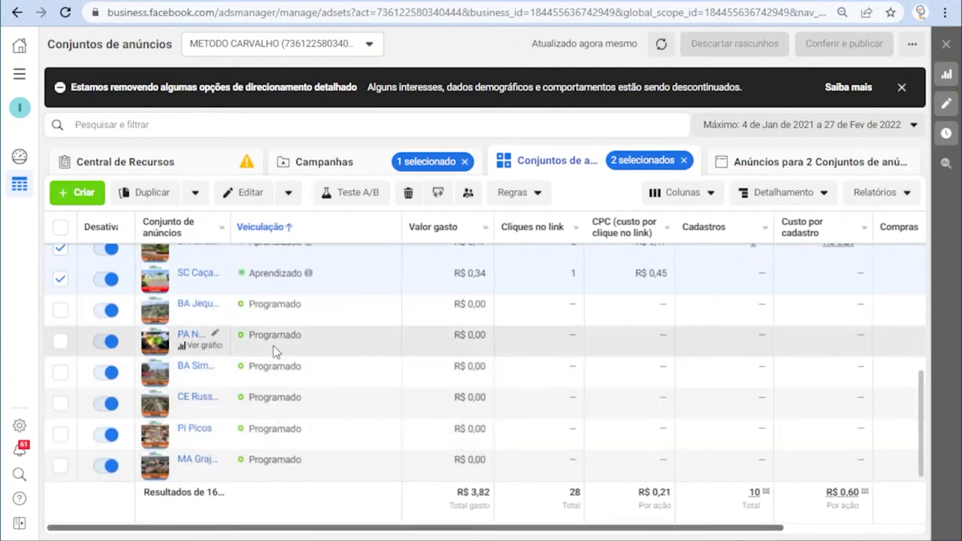
{"action": "scroll", "coordinate": [273, 346], "scroll_direction": "up", "scroll_amount": 2}
{"action": "scroll", "coordinate": [271, 394], "scroll_direction": "down", "scroll_amount": 2}
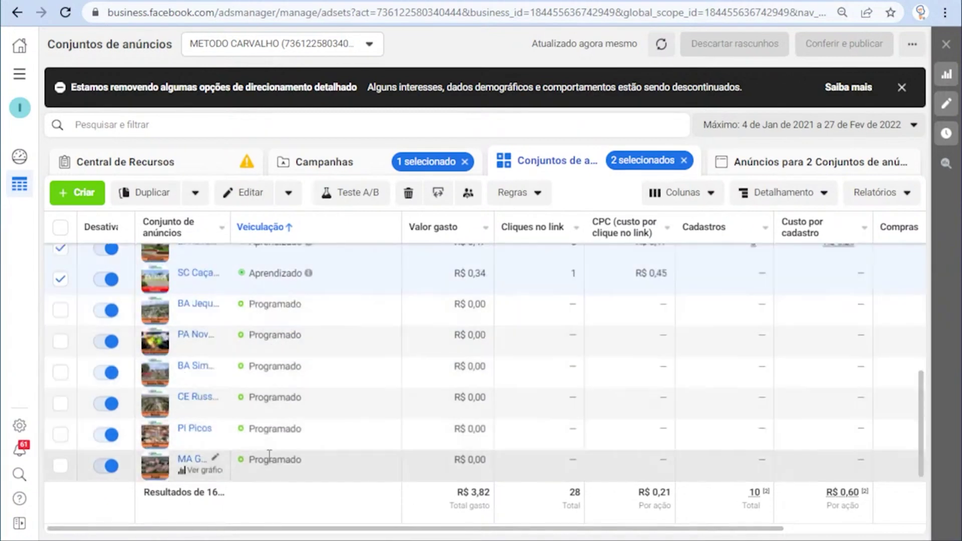
{"action": "scroll", "coordinate": [287, 371], "scroll_direction": "up", "scroll_amount": 3}
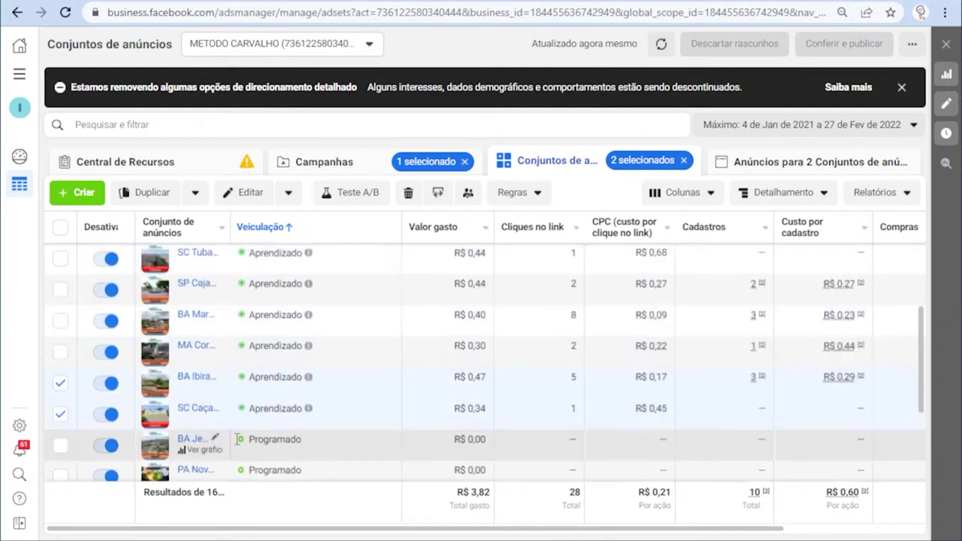
Step: Add the remaining eight ad sets with Aprendizado status, from MA Cor… up to SC São…, to the selection
{"action": "left_click", "coordinate": [60, 352]}
{"action": "left_click", "coordinate": [62, 322]}
{"action": "left_click", "coordinate": [60, 290]}
{"action": "left_click", "coordinate": [61, 259]}
{"action": "scroll", "coordinate": [130, 318], "scroll_direction": "up", "scroll_amount": 3}
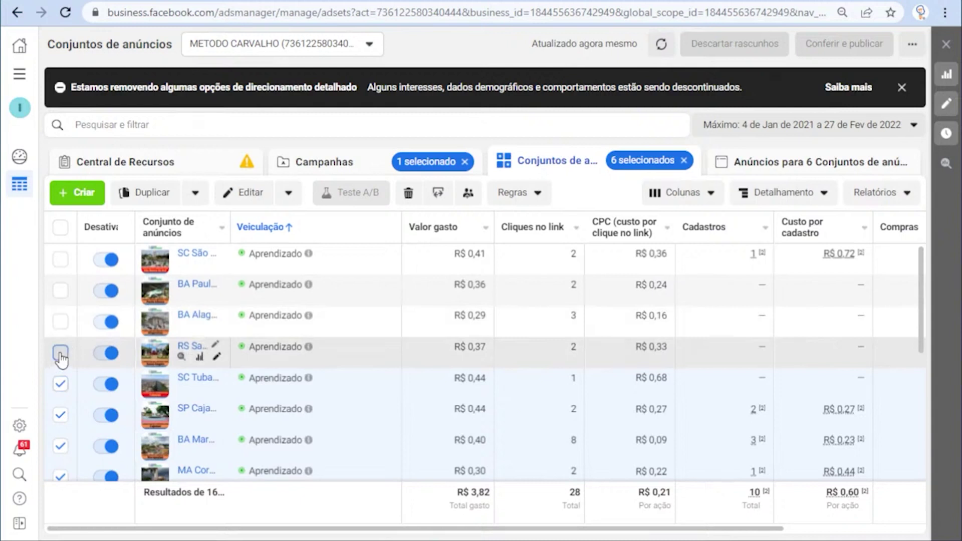
{"action": "left_click", "coordinate": [61, 353]}
{"action": "left_click", "coordinate": [60, 322]}
{"action": "left_click", "coordinate": [61, 291]}
{"action": "left_click", "coordinate": [61, 259]}
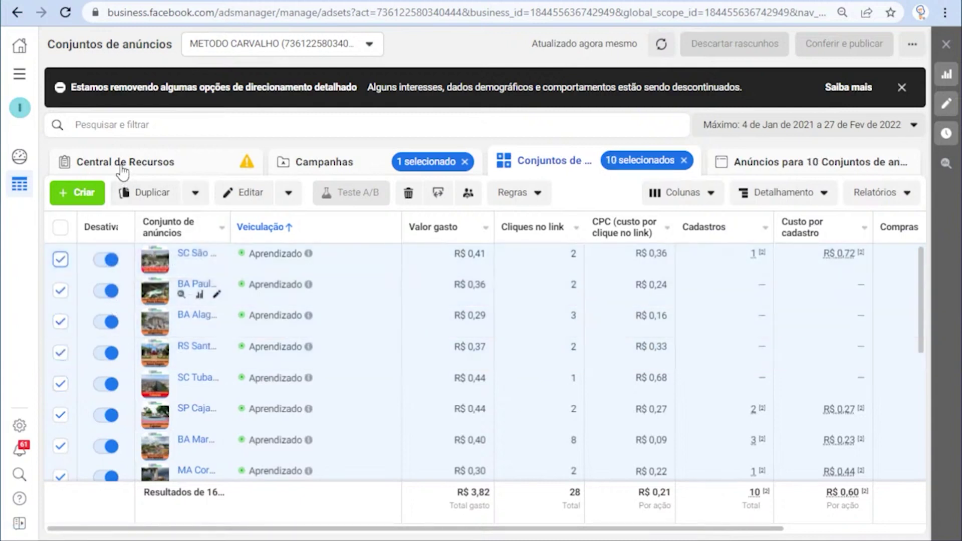
Step: Filter the table by the selected ad sets and clear the row selection
{"action": "left_click", "coordinate": [114, 128]}
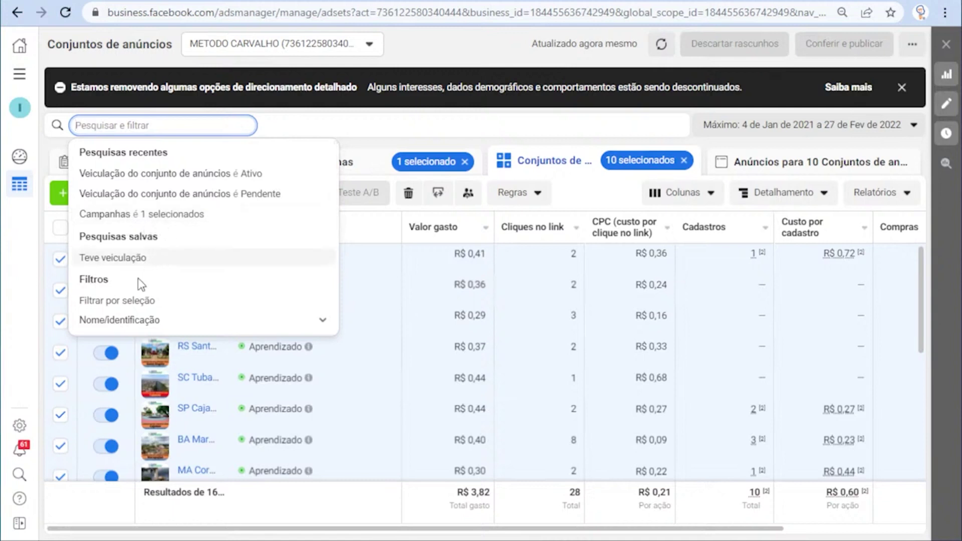
{"action": "left_click", "coordinate": [100, 307]}
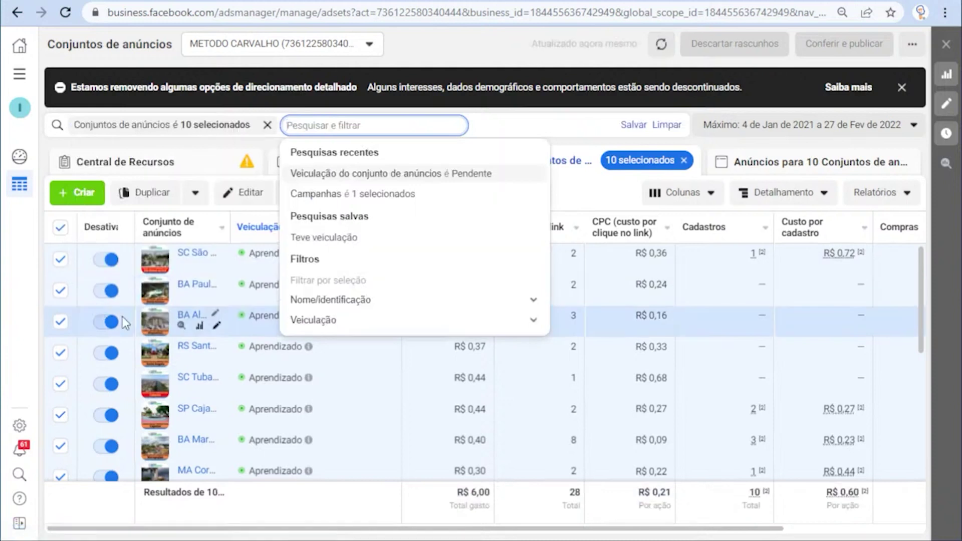
{"action": "scroll", "coordinate": [153, 416], "scroll_direction": "down", "scroll_amount": 5}
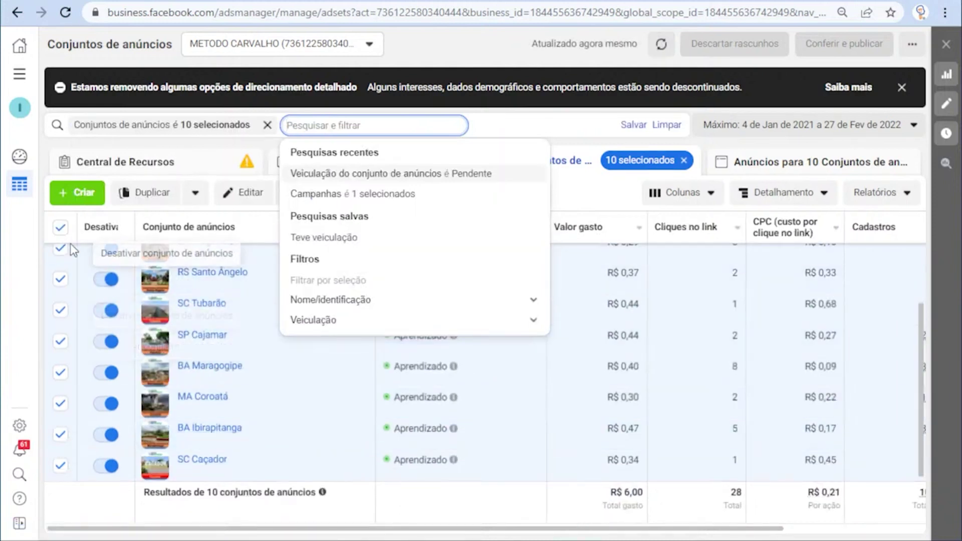
{"action": "left_click", "coordinate": [60, 227]}
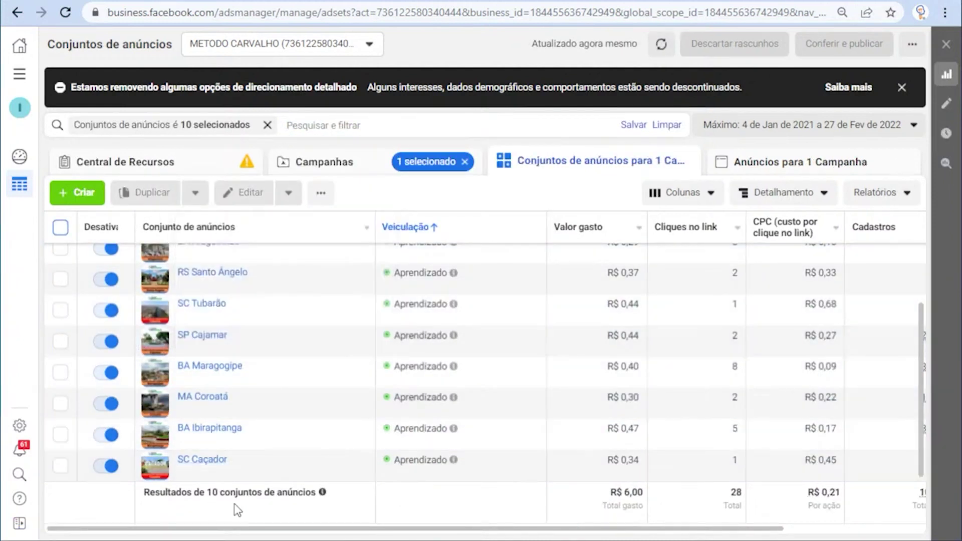
Step: Refresh the table data and check the summary row for the number of ad sets and the total Valor gasto
{"action": "left_click_drag", "start_coordinate": [207, 494], "coordinate": [275, 494]}
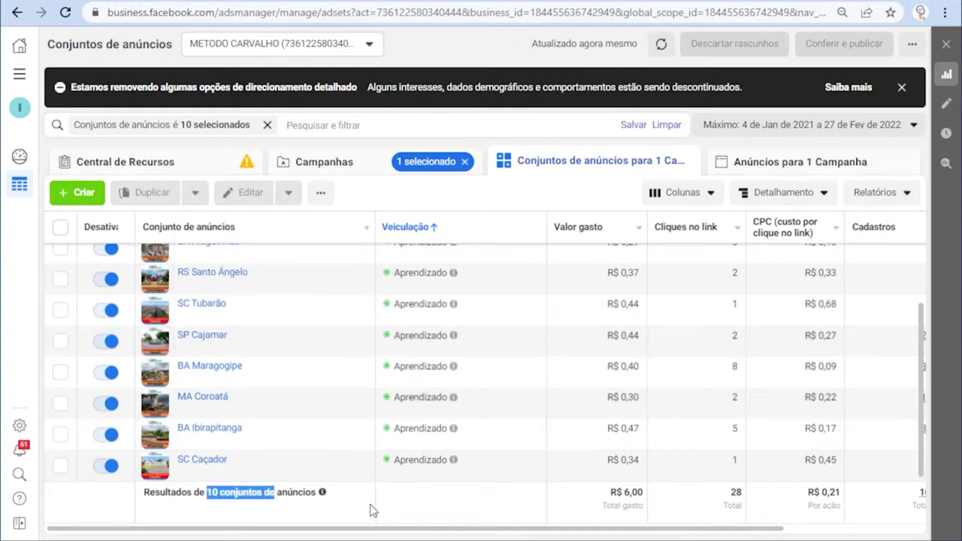
{"action": "scroll", "coordinate": [353, 368], "scroll_direction": "up", "scroll_amount": 3}
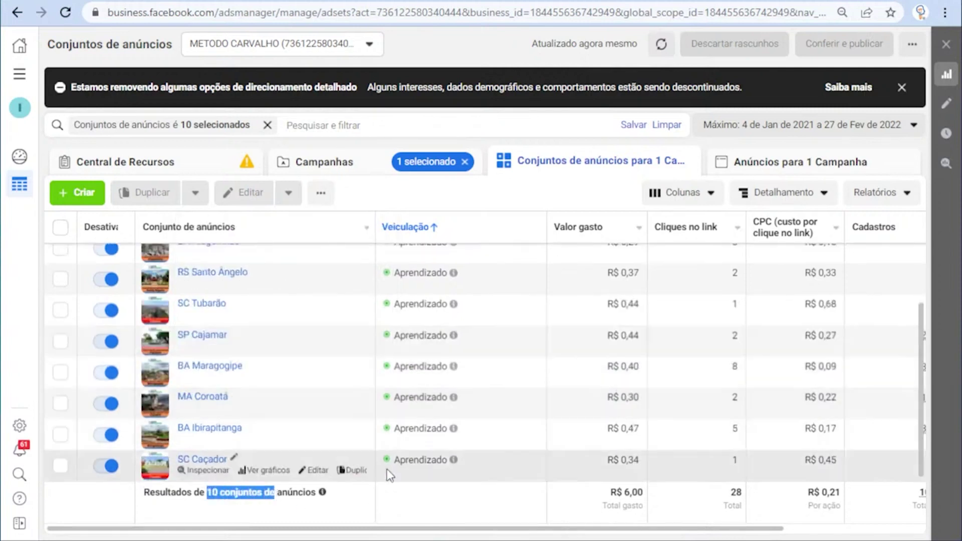
{"action": "left_click", "coordinate": [261, 496]}
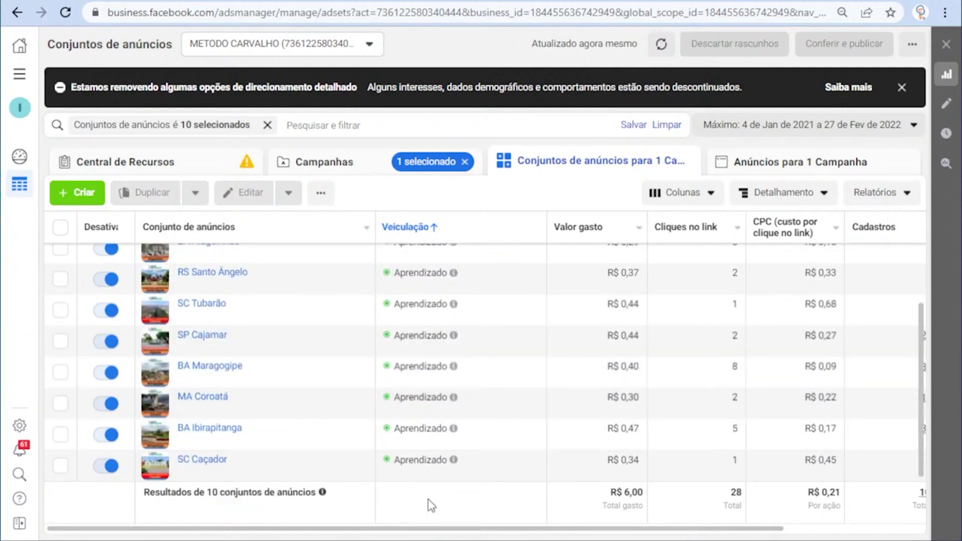
{"action": "left_click", "coordinate": [662, 44]}
{"action": "left_click_drag", "start_coordinate": [608, 496], "coordinate": [644, 496]}
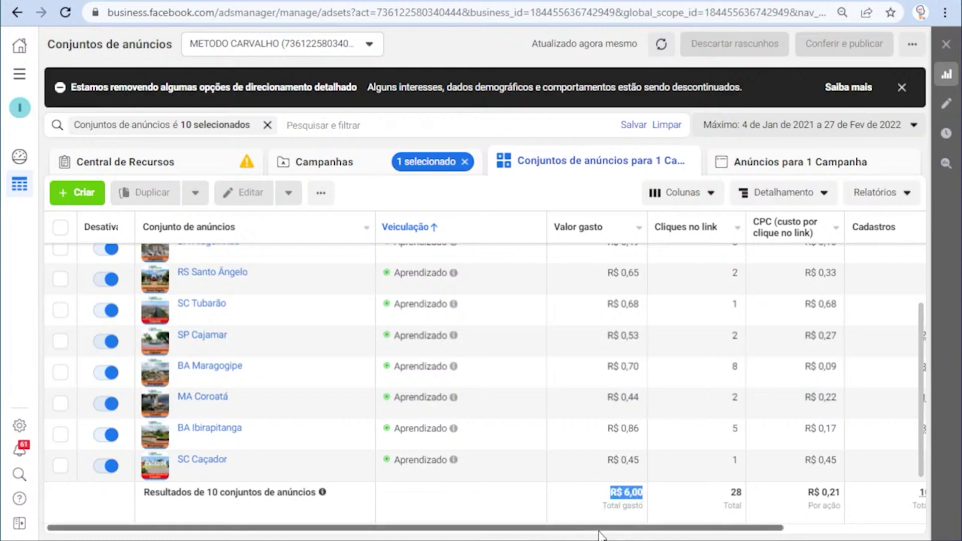
{"action": "left_click_drag", "start_coordinate": [605, 529], "coordinate": [693, 529]}
{"action": "left_click_drag", "start_coordinate": [615, 494], "coordinate": [477, 525]}
{"action": "left_click", "coordinate": [630, 534]}
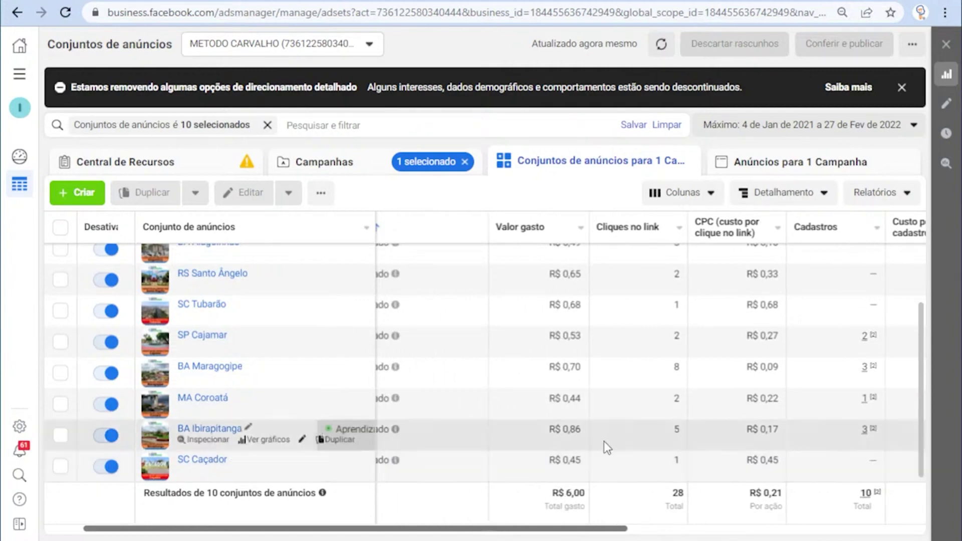
Step: Review the Cliques no link values for all the filtered ad sets, from SC São Bento do Sul to SC Caçador
{"action": "scroll", "coordinate": [603, 441], "scroll_direction": "up", "scroll_amount": 3}
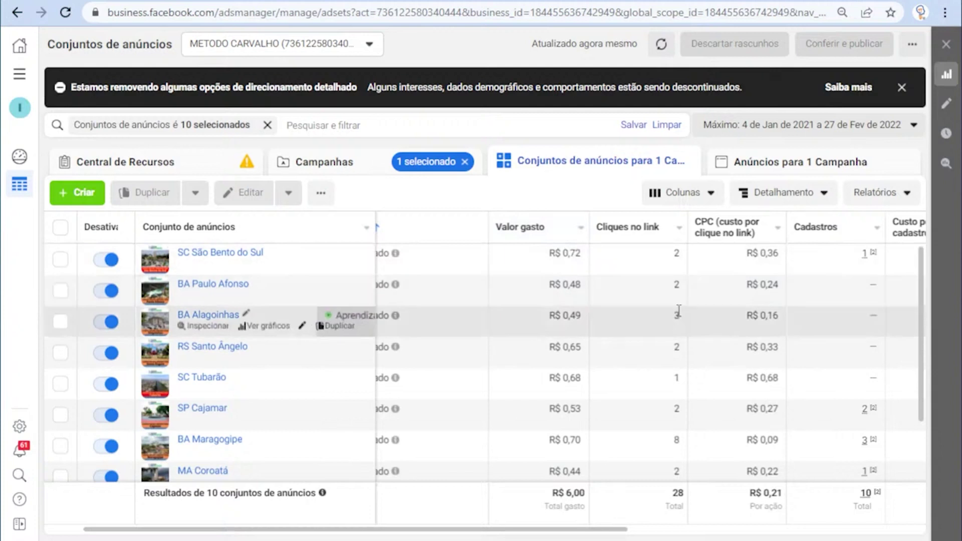
{"action": "scroll", "coordinate": [623, 321], "scroll_direction": "down", "scroll_amount": 2}
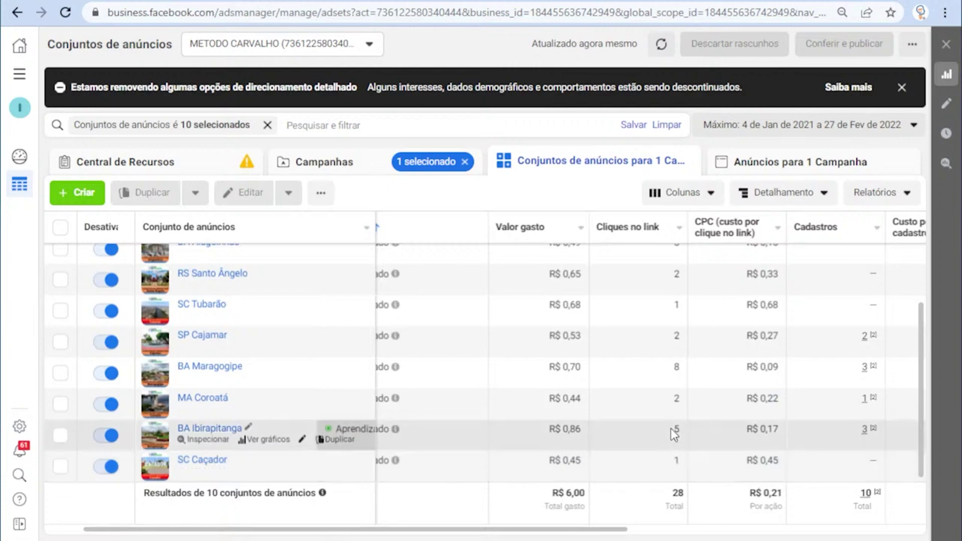
{"action": "scroll", "coordinate": [672, 429], "scroll_direction": "up", "scroll_amount": 2}
{"action": "scroll", "coordinate": [672, 429], "scroll_direction": "down", "scroll_amount": 2}
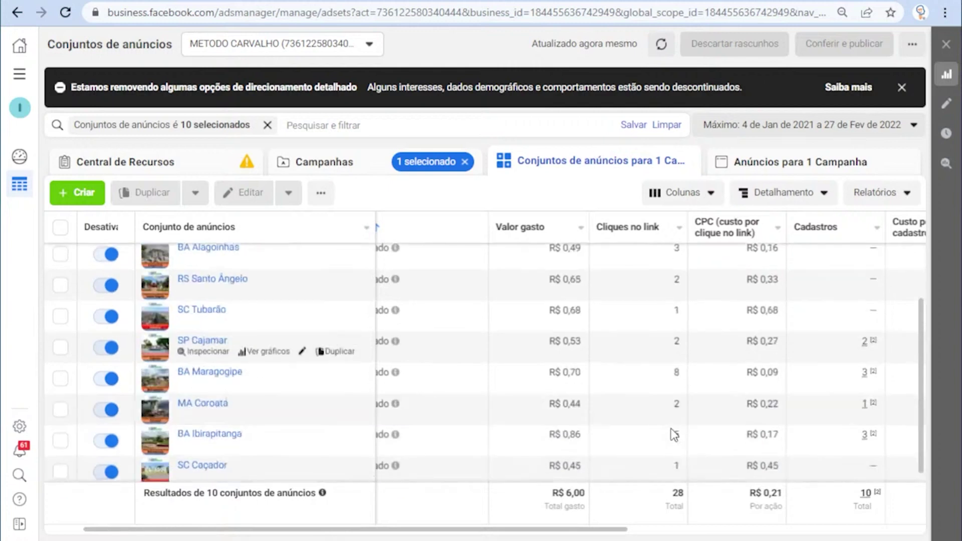
{"action": "scroll", "coordinate": [677, 409], "scroll_direction": "up", "scroll_amount": 2}
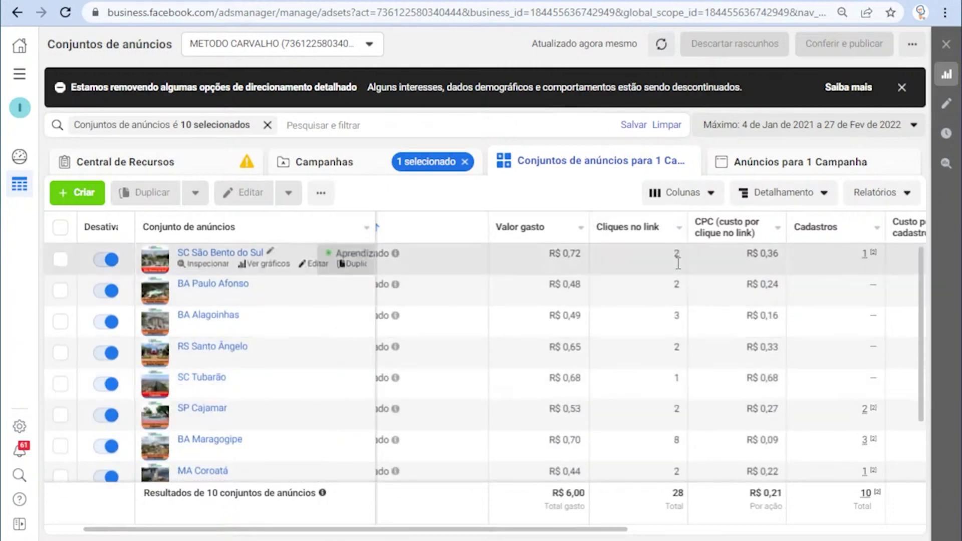
{"action": "scroll", "coordinate": [675, 361], "scroll_direction": "down", "scroll_amount": 3}
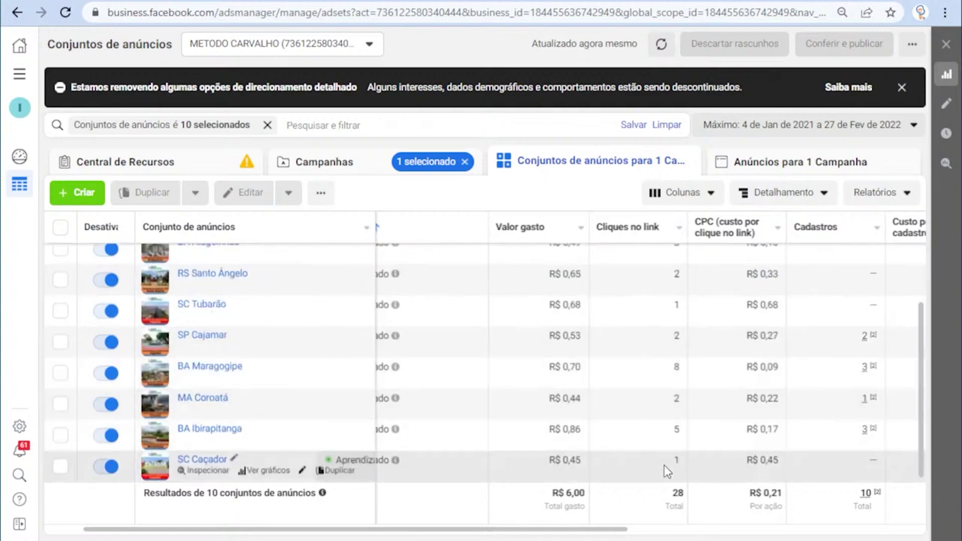
{"action": "scroll", "coordinate": [666, 471], "scroll_direction": "up", "scroll_amount": 3}
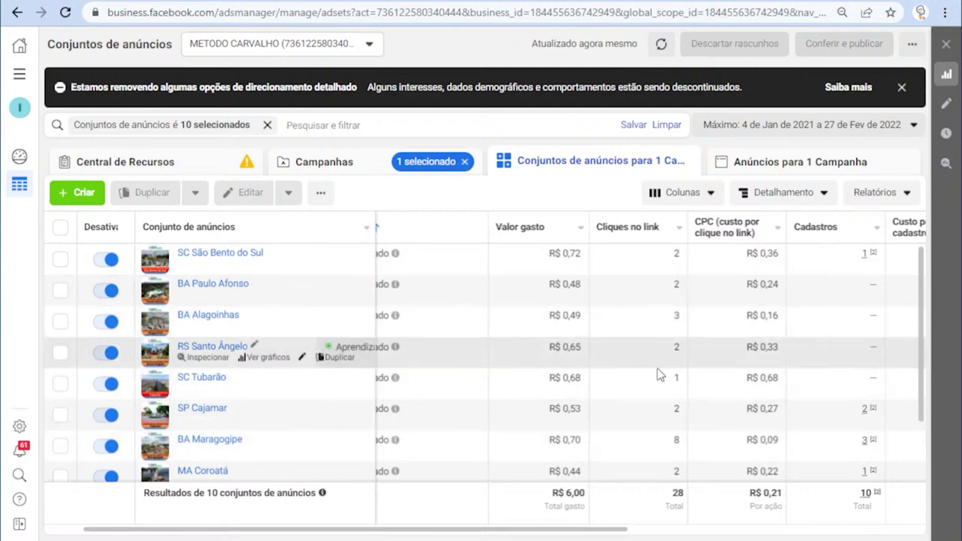
{"action": "scroll", "coordinate": [656, 441], "scroll_direction": "down", "scroll_amount": 3}
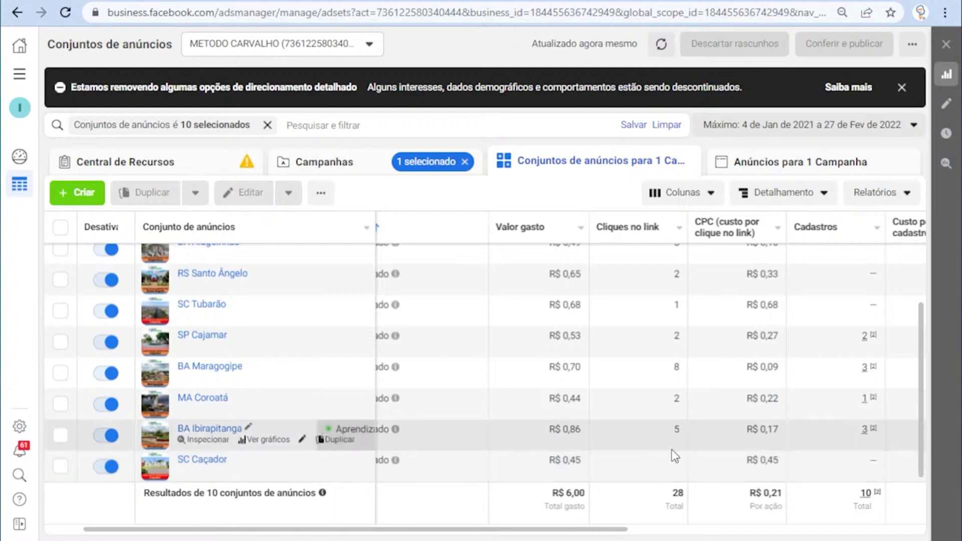
Step: Select the BA Ibirapitanga ad set and compare its Cliques no link value with those of the other ad sets
{"action": "left_click", "coordinate": [60, 435]}
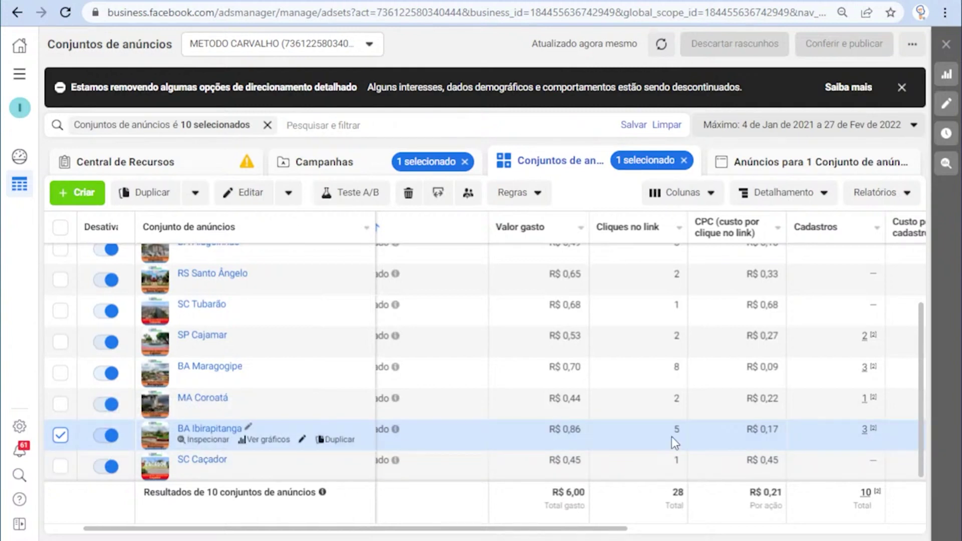
{"action": "scroll", "coordinate": [672, 438], "scroll_direction": "up", "scroll_amount": 2}
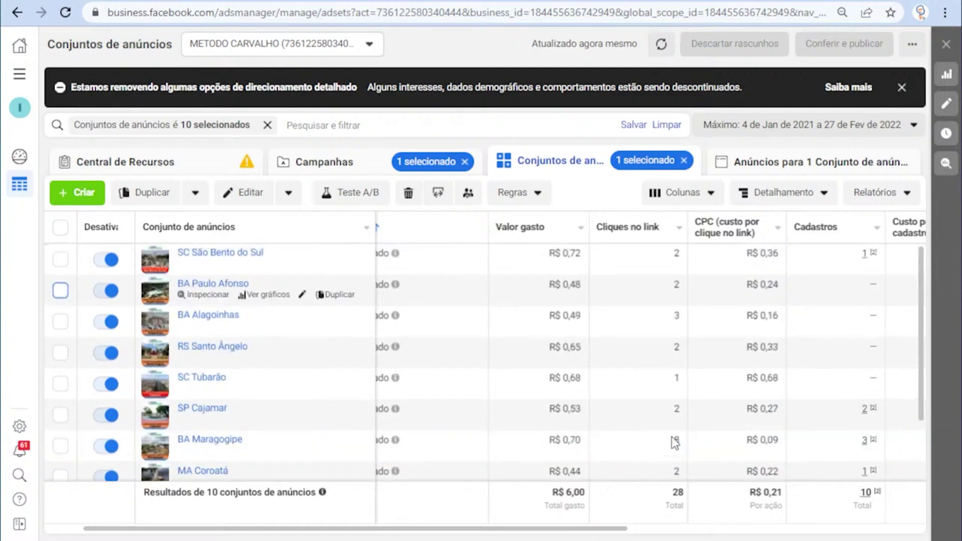
{"action": "scroll", "coordinate": [672, 437], "scroll_direction": "down", "scroll_amount": 2}
{"action": "scroll", "coordinate": [671, 437], "scroll_direction": "down", "scroll_amount": 1}
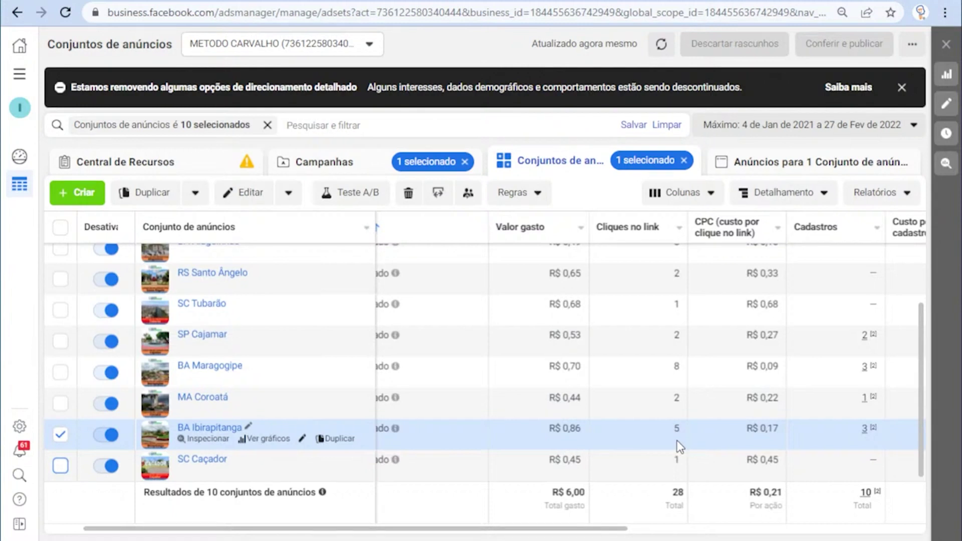
{"action": "scroll", "coordinate": [654, 461], "scroll_direction": "up", "scroll_amount": 2}
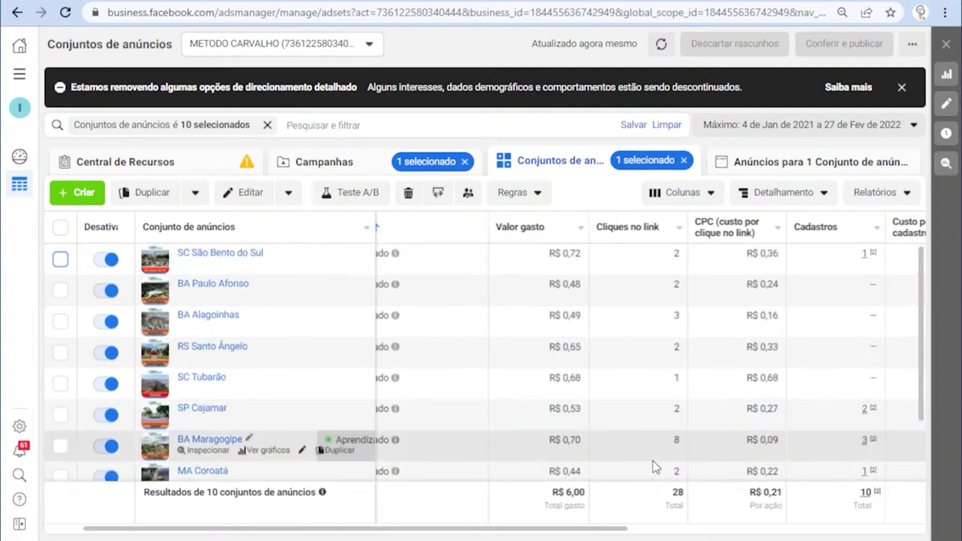
{"action": "scroll", "coordinate": [643, 376], "scroll_direction": "down", "scroll_amount": 2}
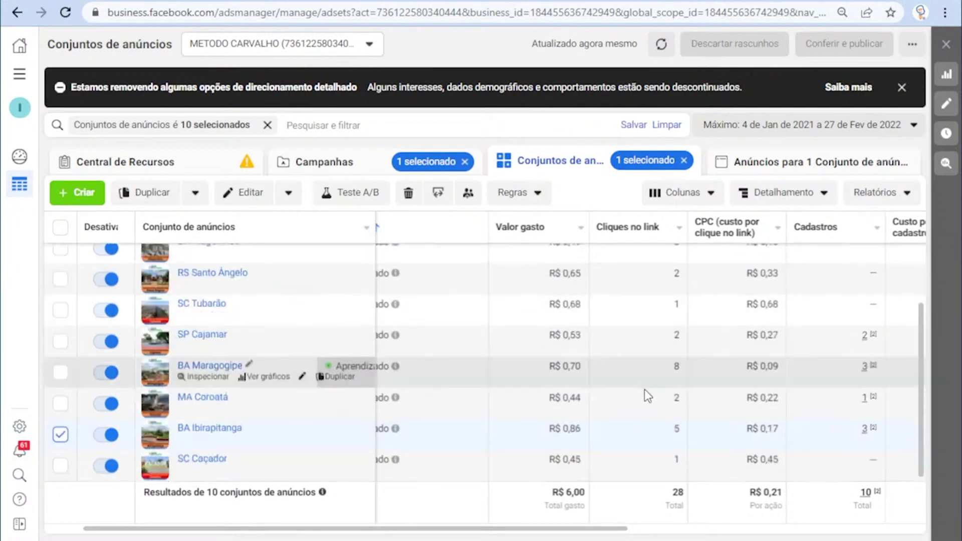
{"action": "scroll", "coordinate": [645, 462], "scroll_direction": "up", "scroll_amount": 2}
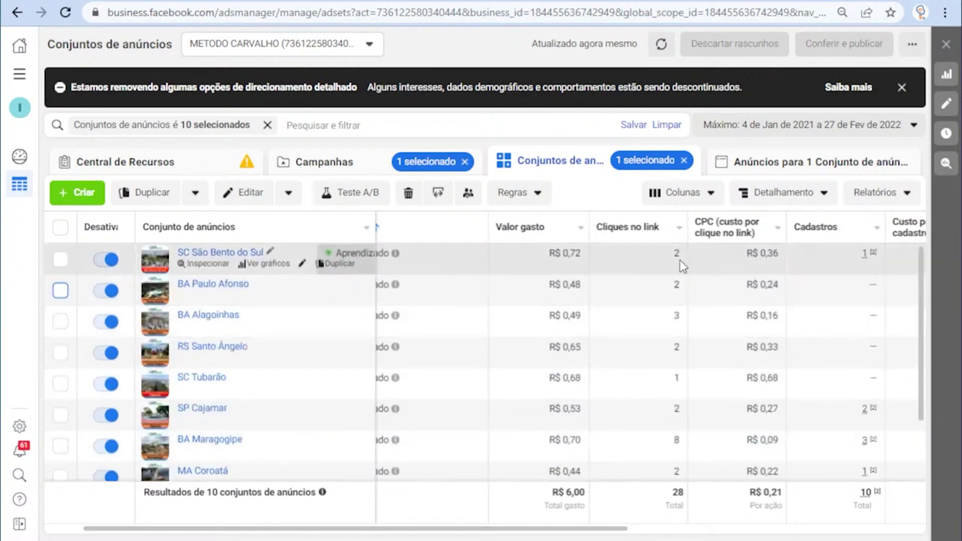
{"action": "mouse_move", "coordinate": [646, 239]}
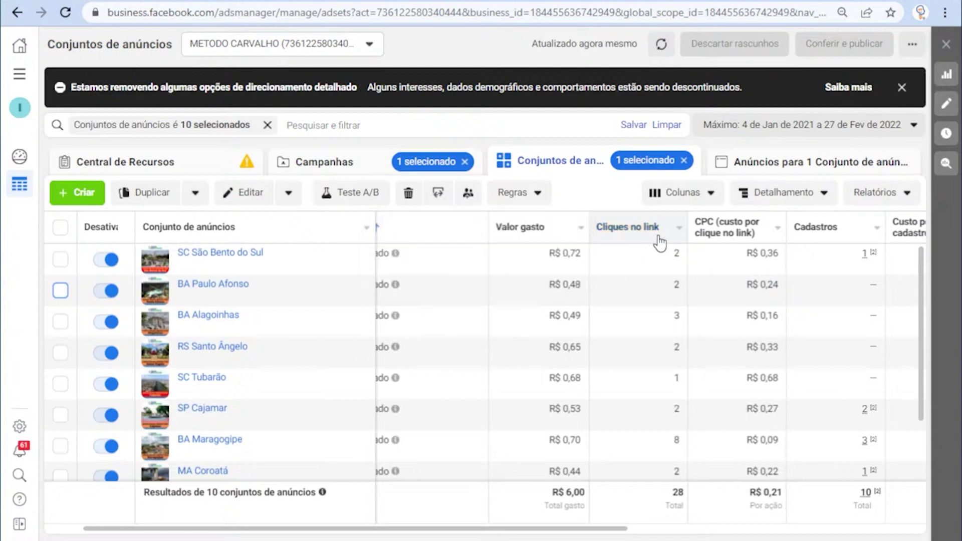
Step: Examine the CPC, Valor gasto and Cadastros columns across all the filtered ad sets
{"action": "scroll", "coordinate": [669, 303], "scroll_direction": "down", "scroll_amount": 2}
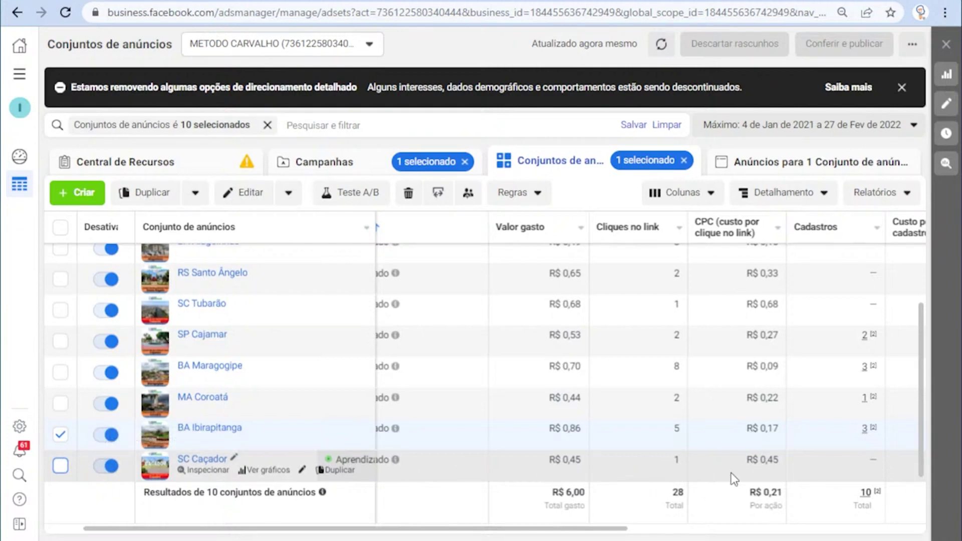
{"action": "scroll", "coordinate": [694, 468], "scroll_direction": "up", "scroll_amount": 2}
{"action": "scroll", "coordinate": [693, 465], "scroll_direction": "down", "scroll_amount": 2}
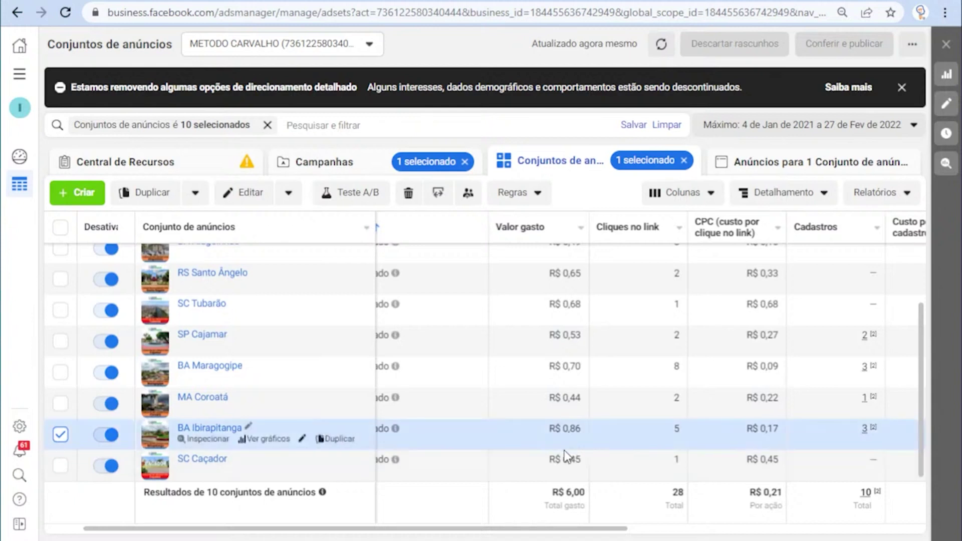
{"action": "scroll", "coordinate": [564, 436], "scroll_direction": "up", "scroll_amount": 2}
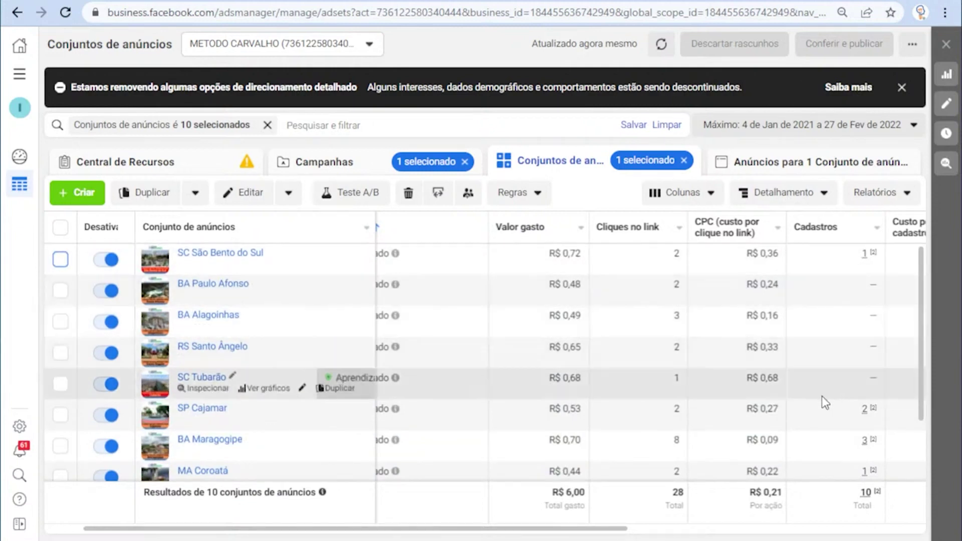
{"action": "scroll", "coordinate": [820, 400], "scroll_direction": "down", "scroll_amount": 2}
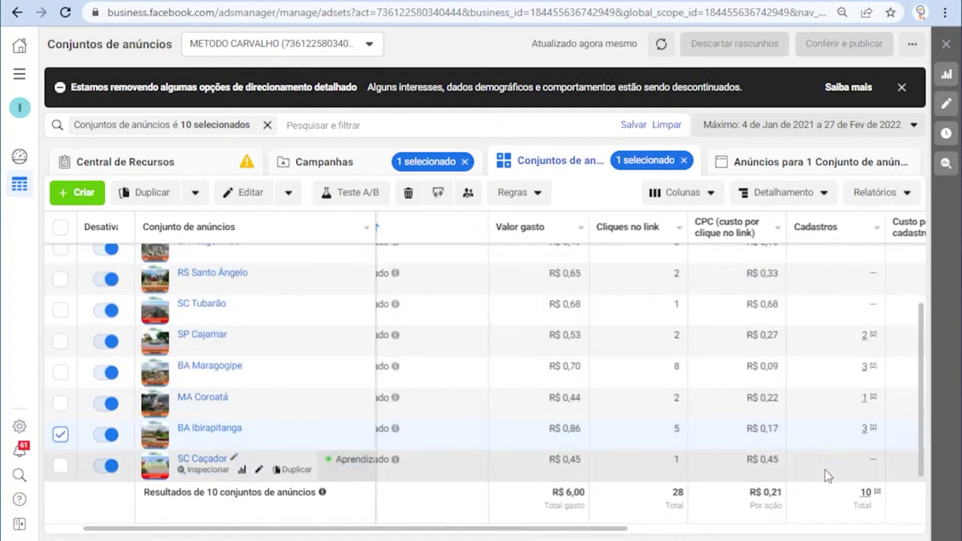
{"action": "scroll", "coordinate": [825, 467], "scroll_direction": "up", "scroll_amount": 2}
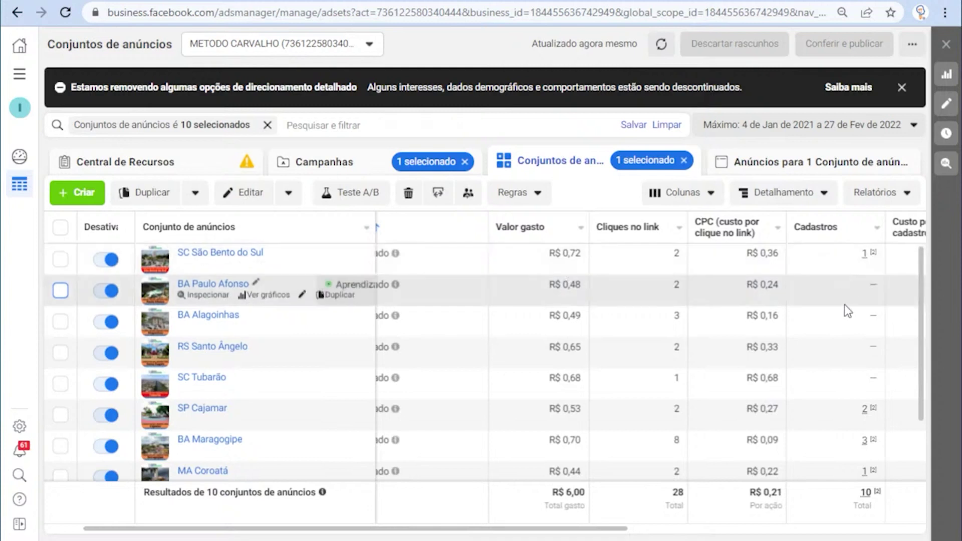
{"action": "scroll", "coordinate": [847, 351], "scroll_direction": "down", "scroll_amount": 2}
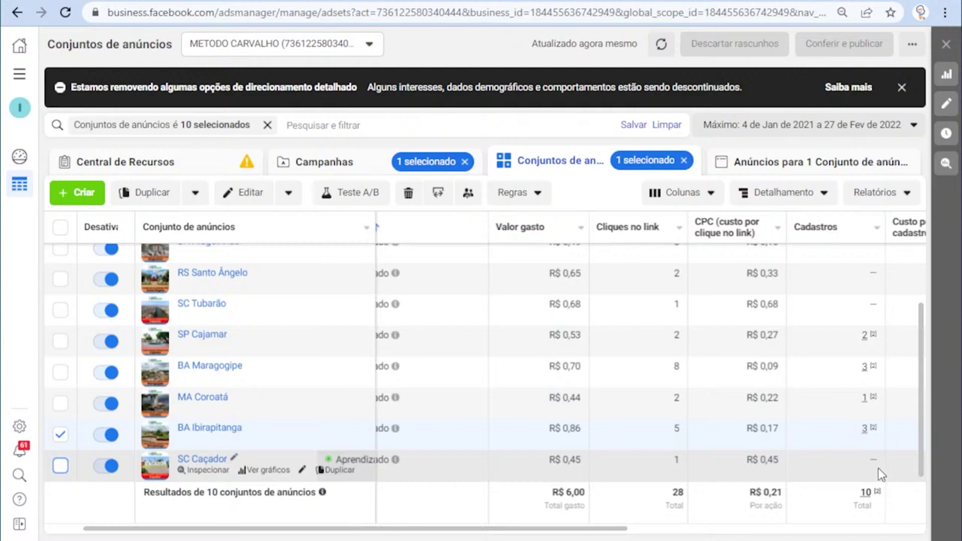
{"action": "scroll", "coordinate": [880, 471], "scroll_direction": "up", "scroll_amount": 2}
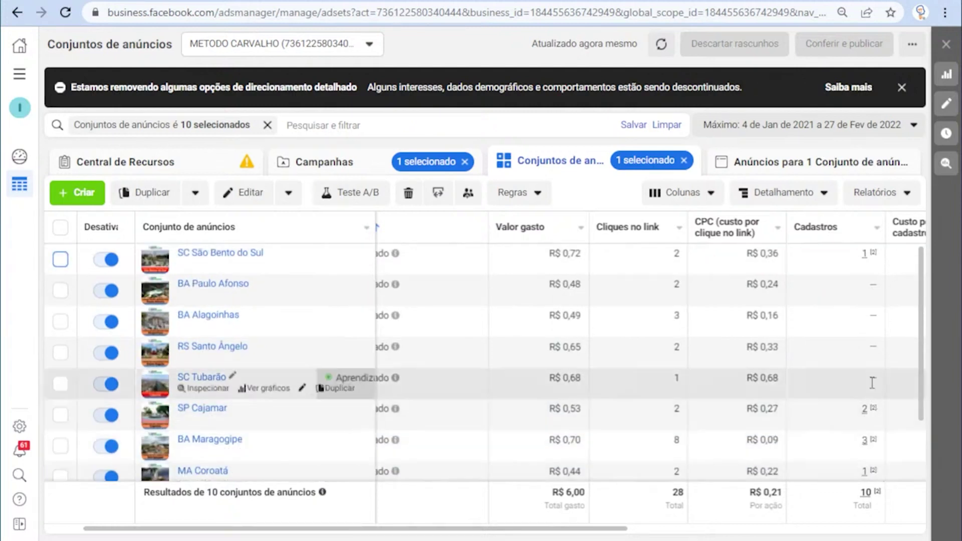